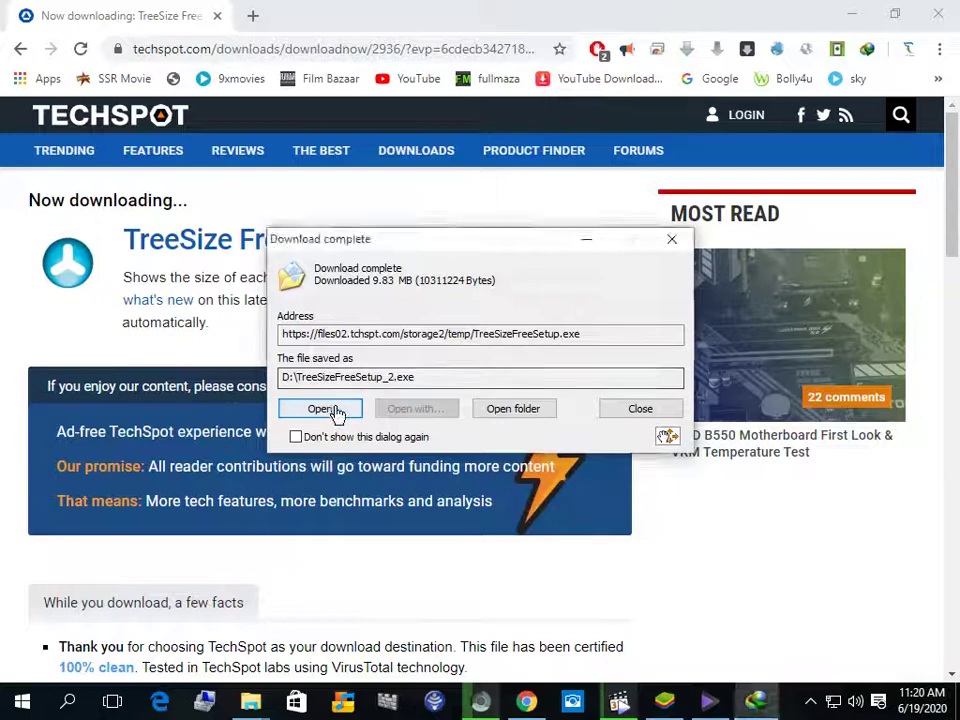
Run the downloaded TreeSize Free installer in English, accept the license agreement and start the installation.
{"action": "left_click", "coordinate": [332, 410]}
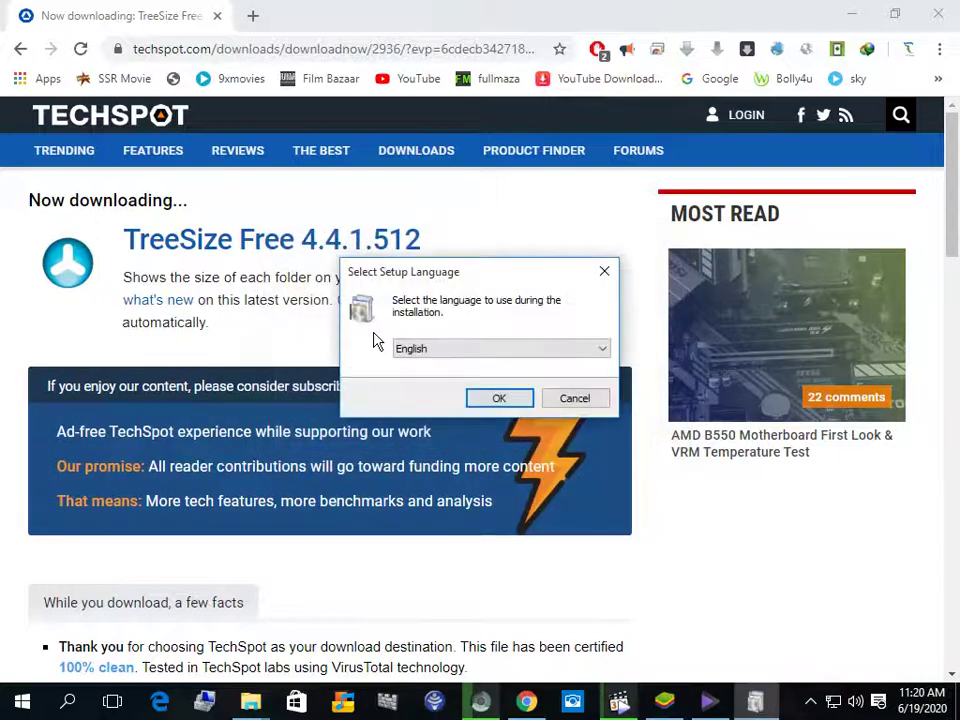
{"action": "left_click", "coordinate": [508, 400]}
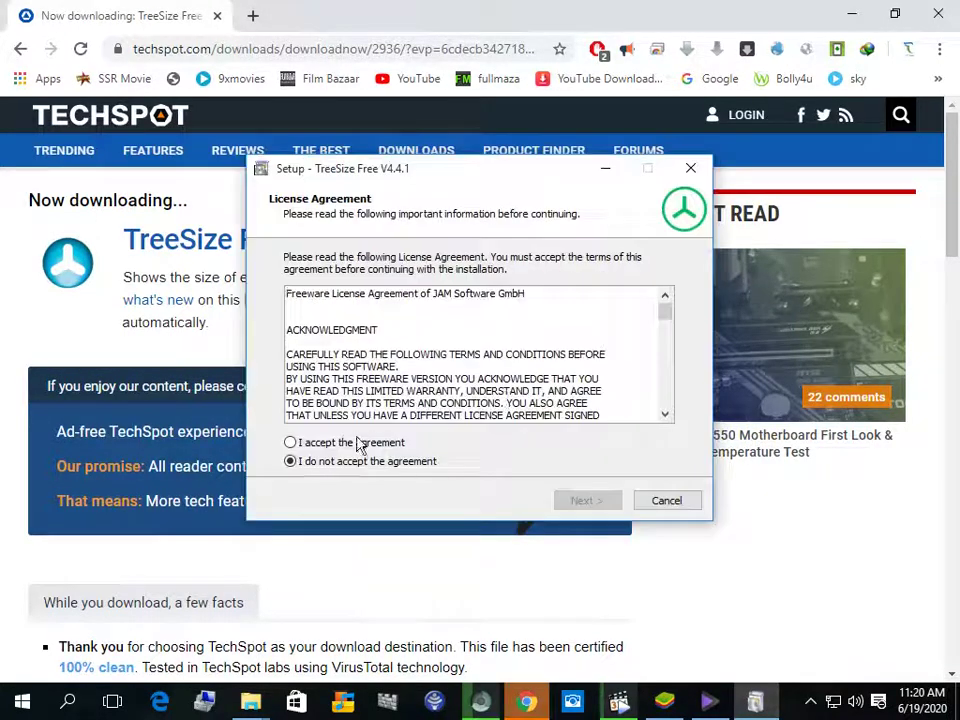
{"action": "left_click", "coordinate": [291, 442]}
{"action": "left_click", "coordinate": [610, 500]}
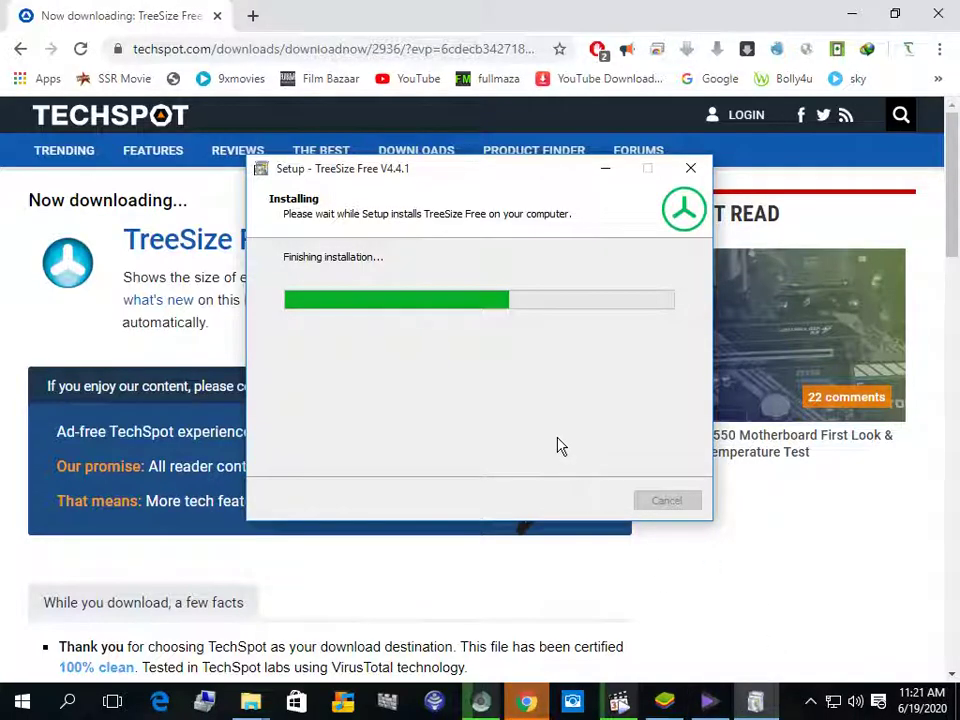
Minimize the browser and finish the TreeSize Free setup without launching the program, refreshing the desktop.
{"action": "left_click", "coordinate": [525, 703]}
{"action": "left_click", "coordinate": [525, 703]}
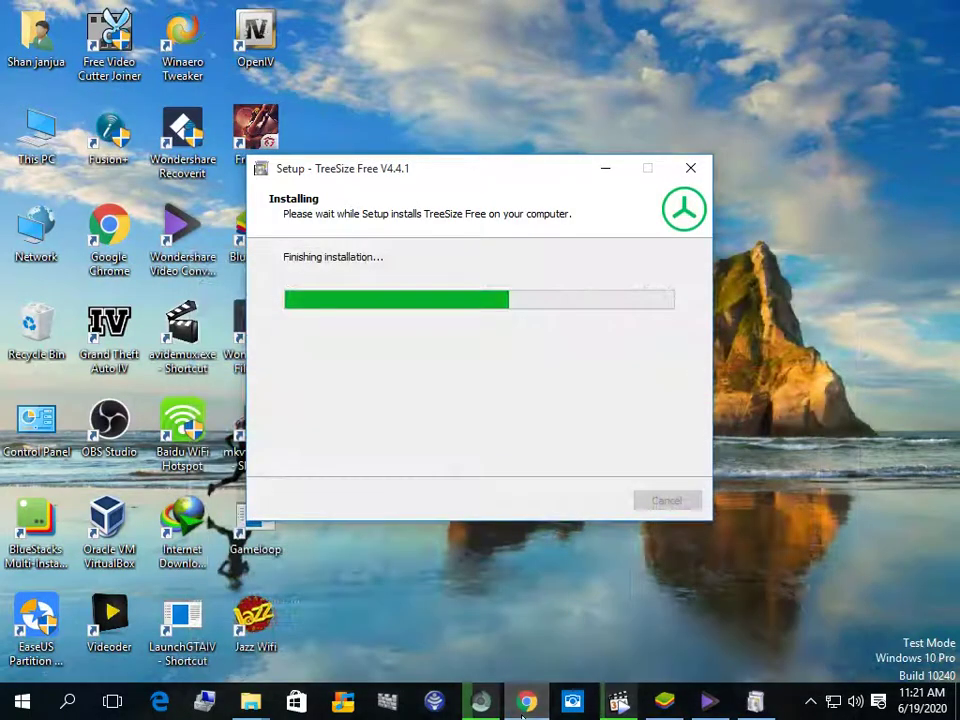
{"action": "left_click", "coordinate": [525, 703]}
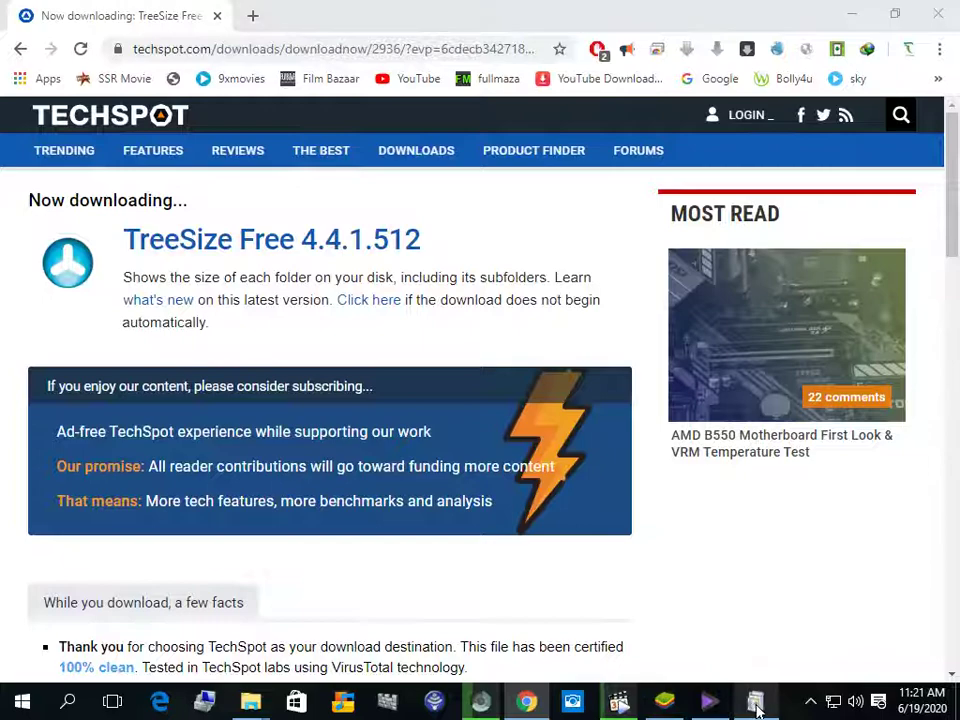
{"action": "left_click", "coordinate": [853, 15]}
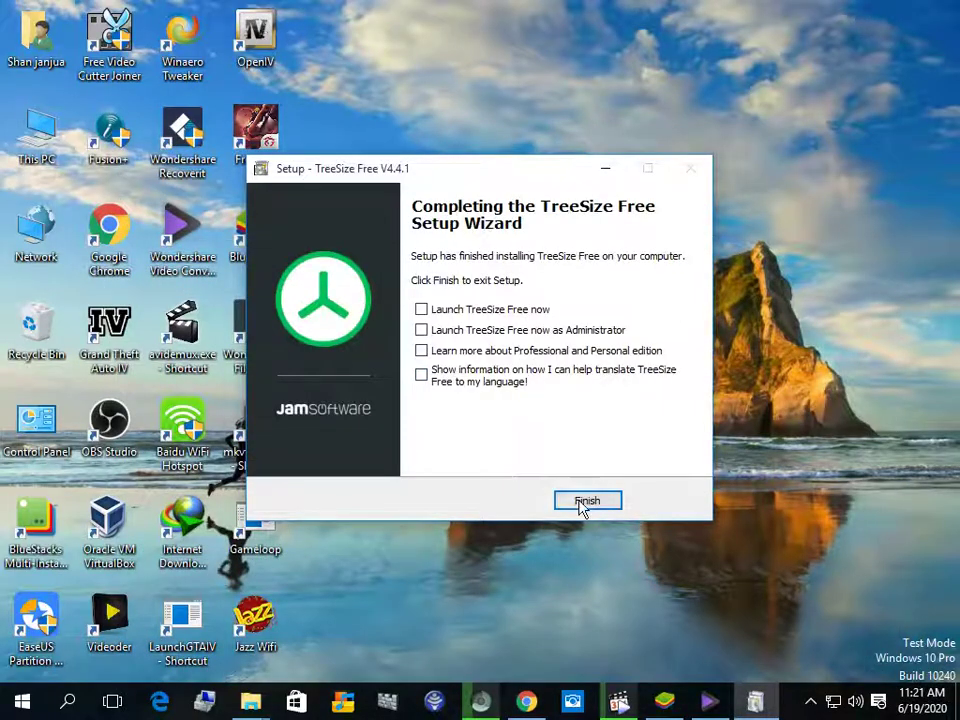
{"action": "left_click", "coordinate": [587, 501]}
{"action": "right_click", "coordinate": [475, 280]}
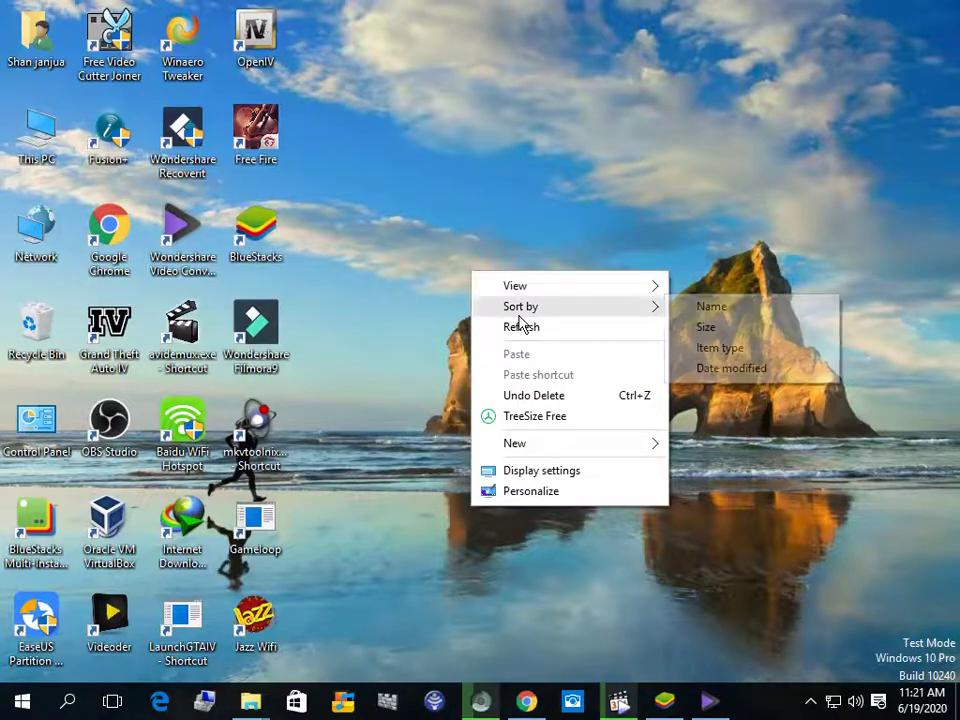
{"action": "left_click", "coordinate": [523, 326]}
Look up TreeSize Free V4.4.1 among the installed programs in Control Panel, and close the window.
{"action": "double_click", "coordinate": [58, 428]}
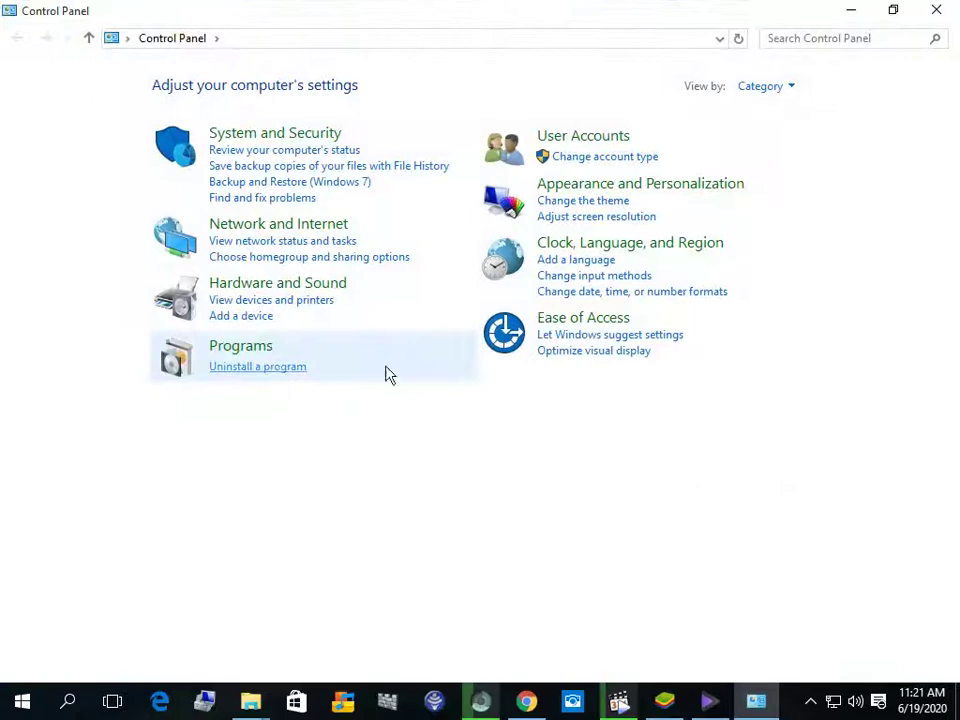
{"action": "left_click", "coordinate": [338, 369]}
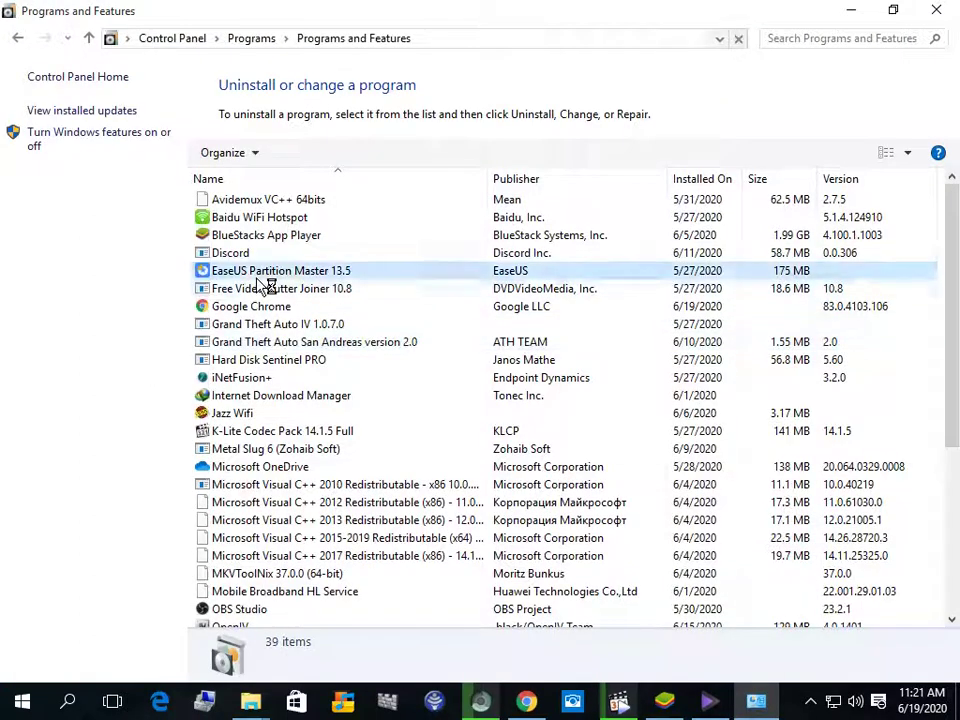
{"action": "left_click", "coordinate": [265, 271]}
{"action": "scroll", "coordinate": [275, 400], "scroll_direction": "down", "scroll_amount": 6}
{"action": "left_click", "coordinate": [300, 431]}
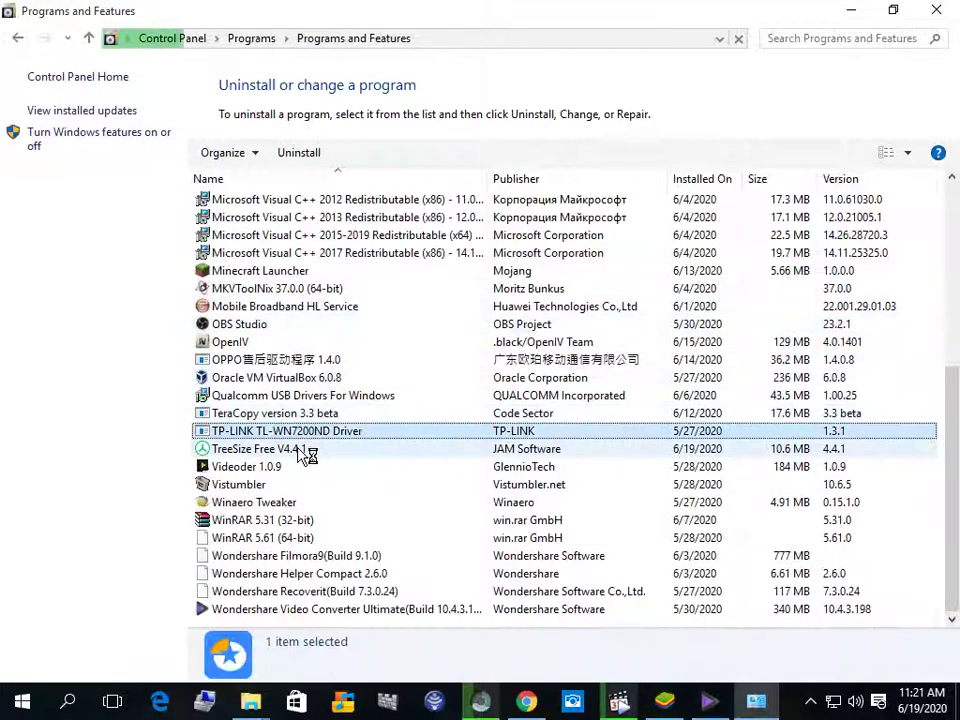
{"action": "left_click", "coordinate": [299, 449]}
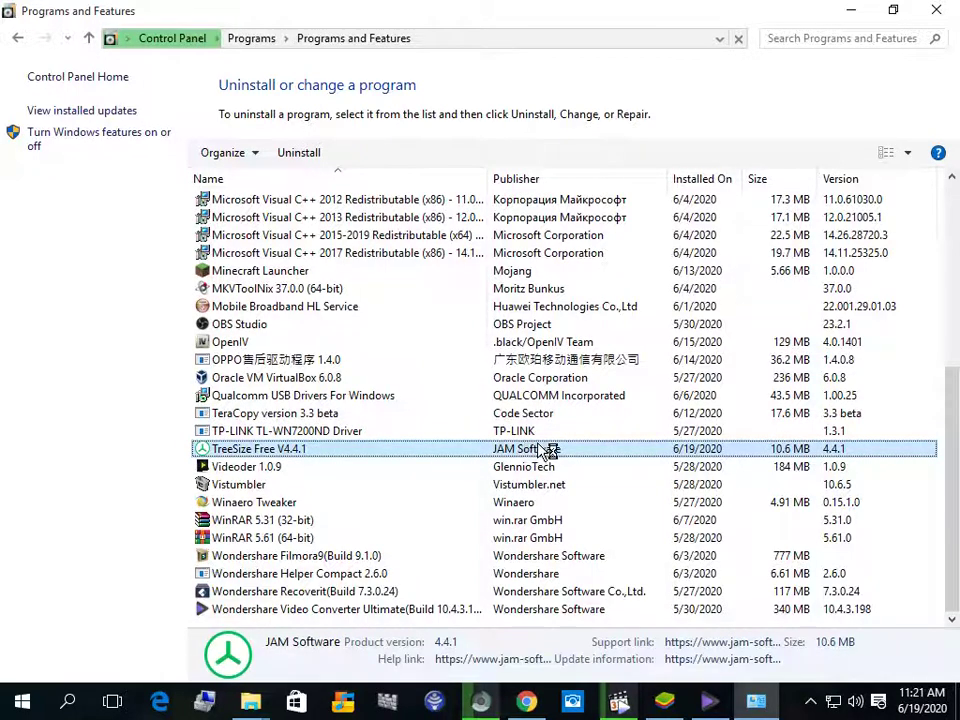
{"action": "scroll", "coordinate": [580, 452], "scroll_direction": "up", "scroll_amount": 1}
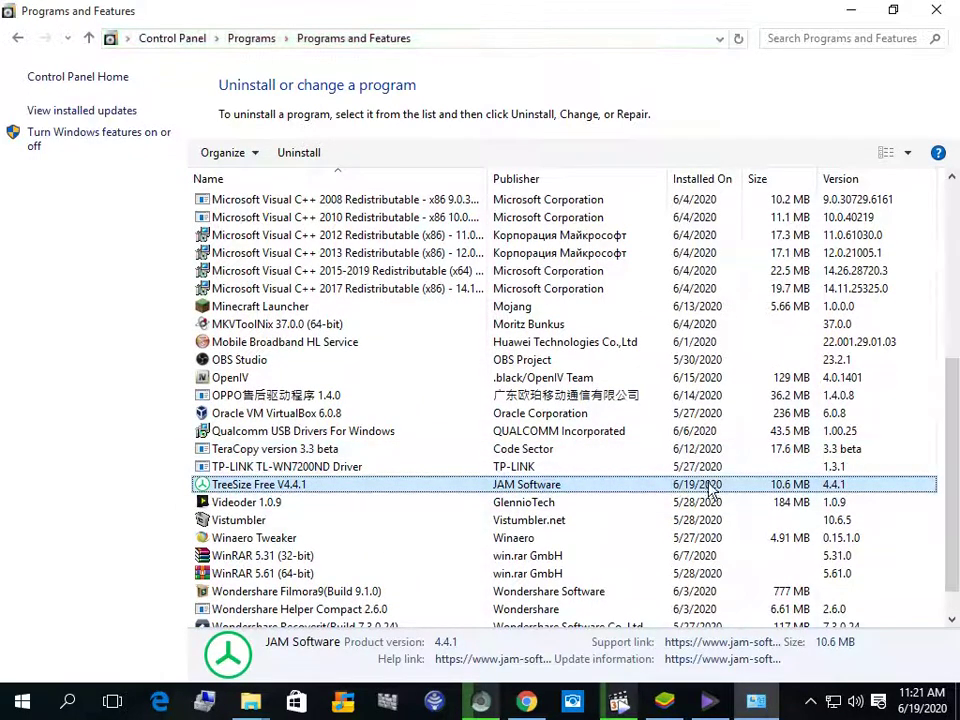
{"action": "left_click", "coordinate": [936, 9]}
Open This PC and scan the software (H:) drive with TreeSize Free.
{"action": "double_click", "coordinate": [40, 165]}
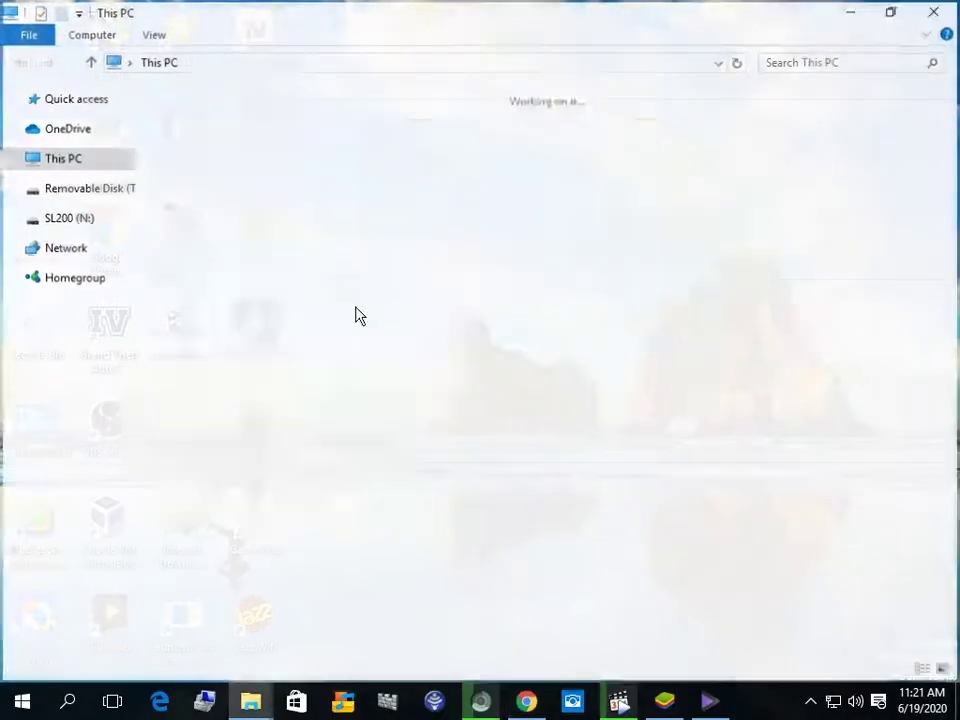
{"action": "left_click", "coordinate": [670, 390]}
{"action": "right_click", "coordinate": [680, 394]}
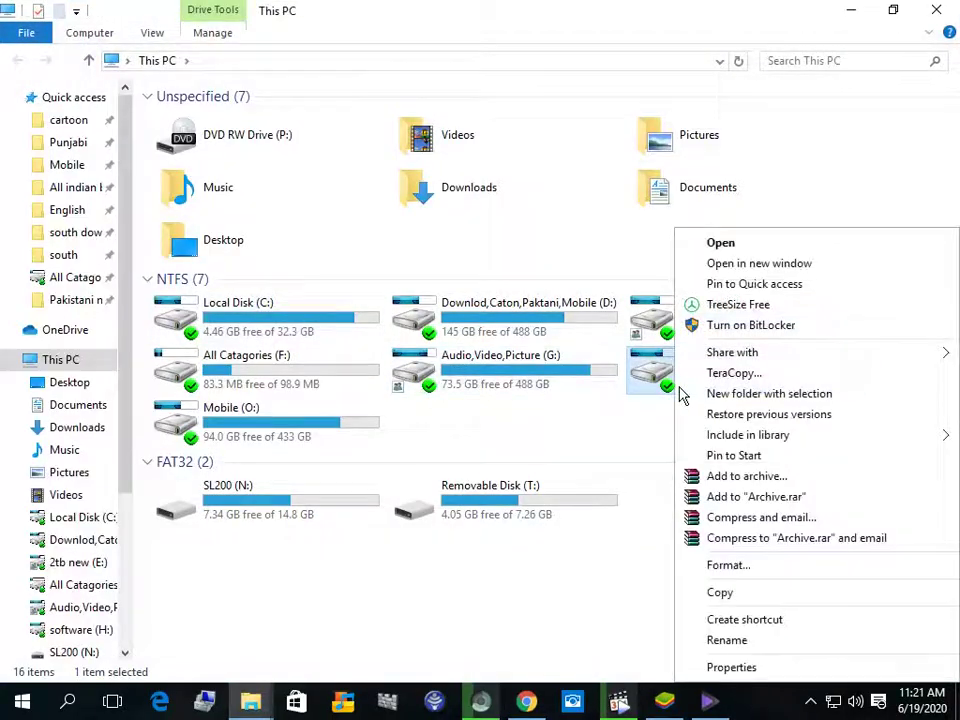
{"action": "key", "text": "Escape"}
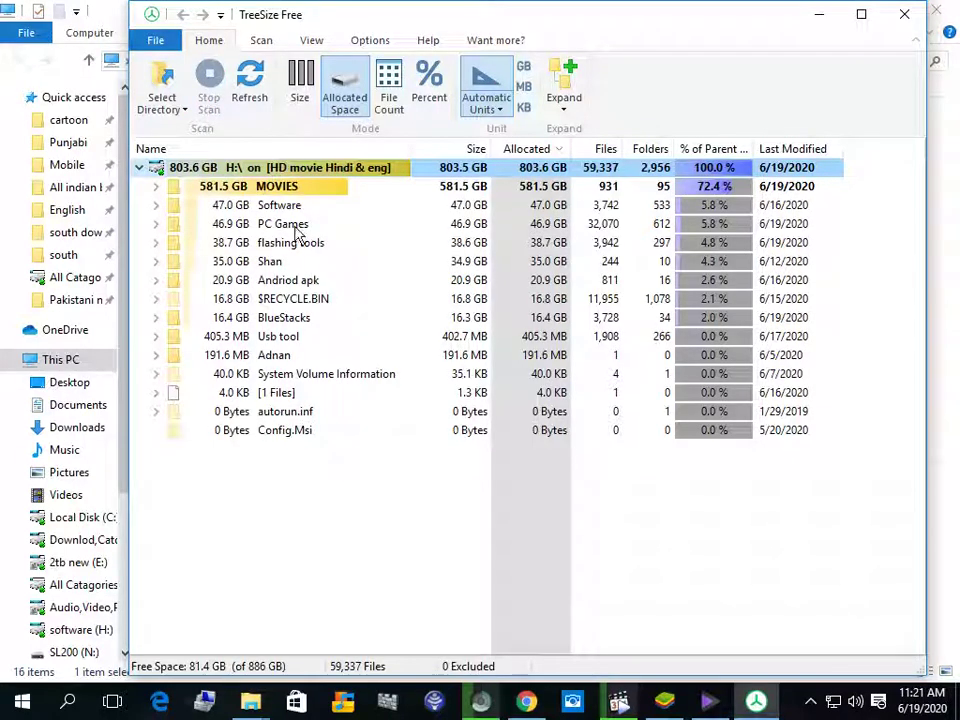
Expand the MOVIES folder in the H: scan to examine its subfolder sizes, and collapse it again.
{"action": "left_click", "coordinate": [292, 208]}
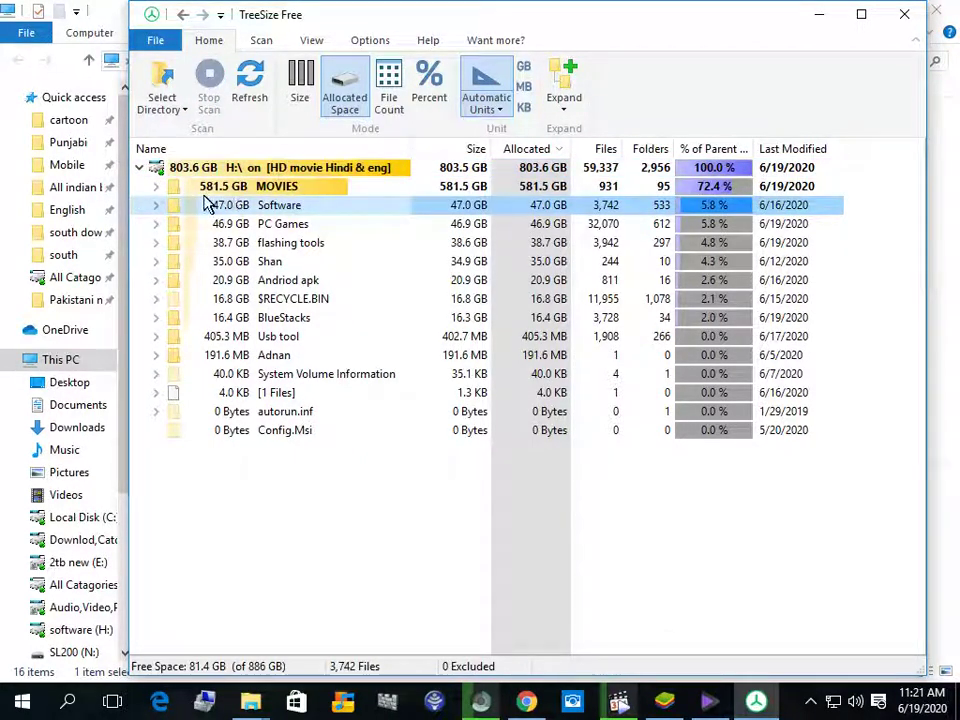
{"action": "double_click", "coordinate": [258, 189]}
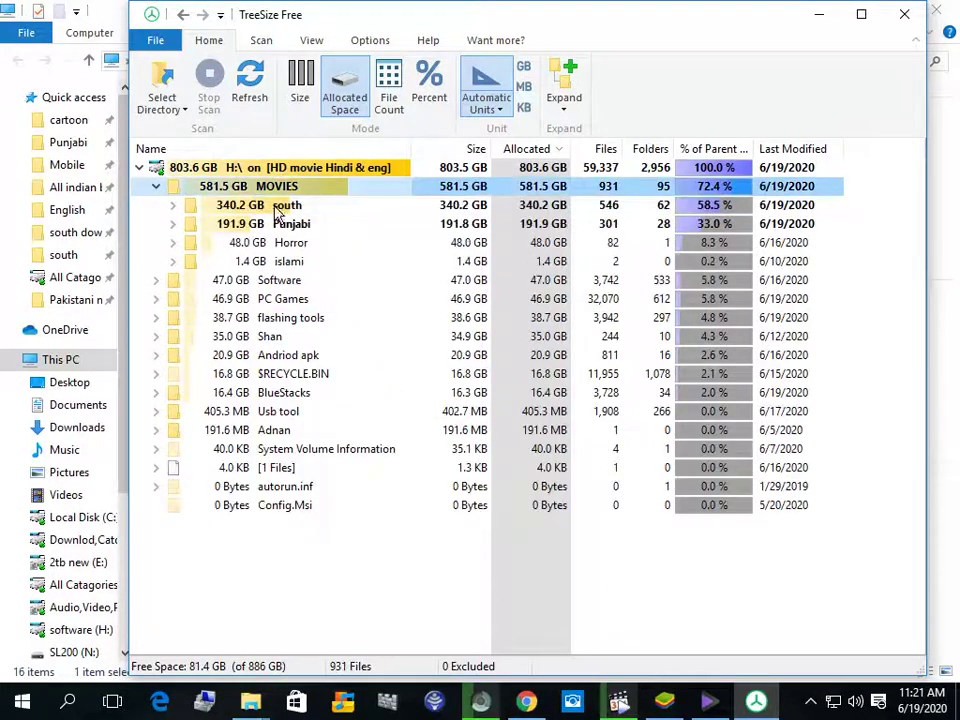
{"action": "double_click", "coordinate": [290, 189]}
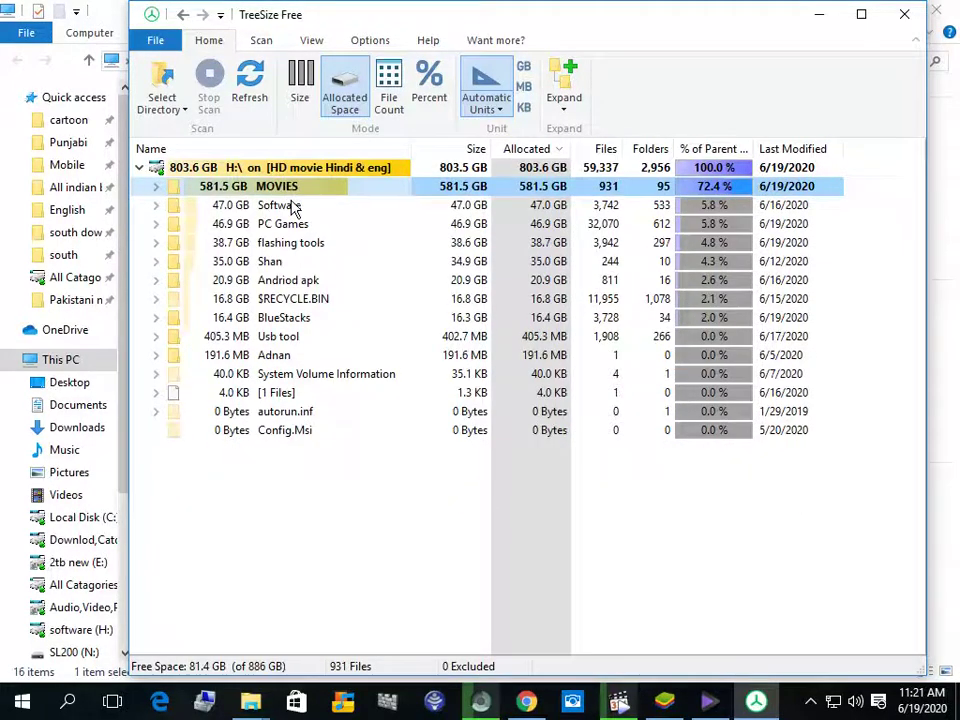
Examine the sizes of the Software folder's subfolders and its [4 Files] group, and collapse the folder.
{"action": "double_click", "coordinate": [292, 207]}
{"action": "left_click", "coordinate": [273, 223]}
{"action": "left_click", "coordinate": [272, 242]}
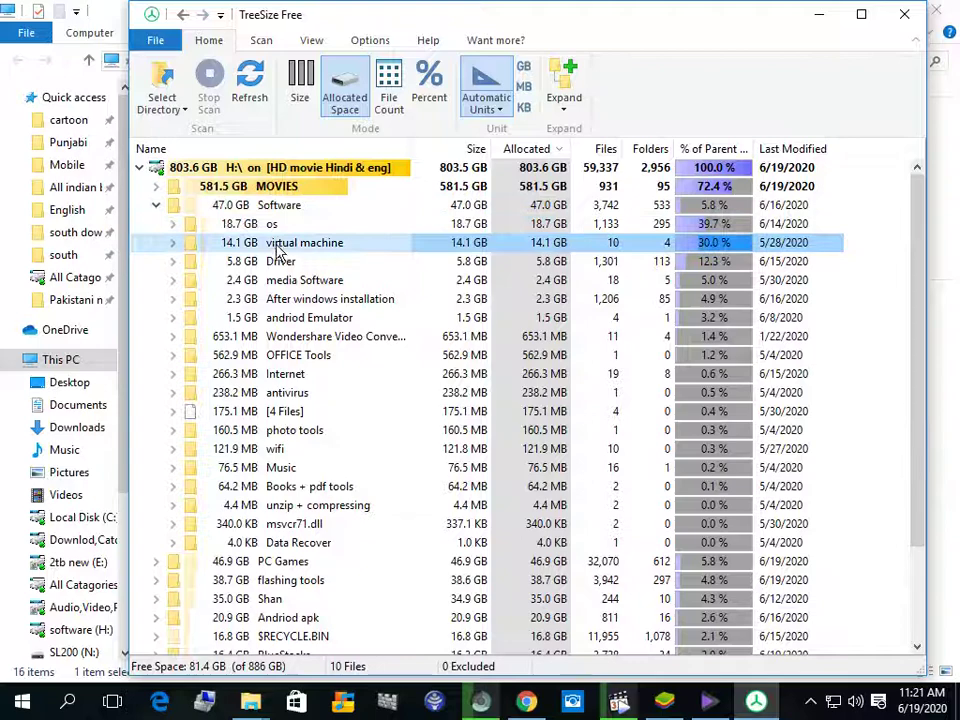
{"action": "left_click", "coordinate": [276, 261]}
{"action": "double_click", "coordinate": [253, 418]}
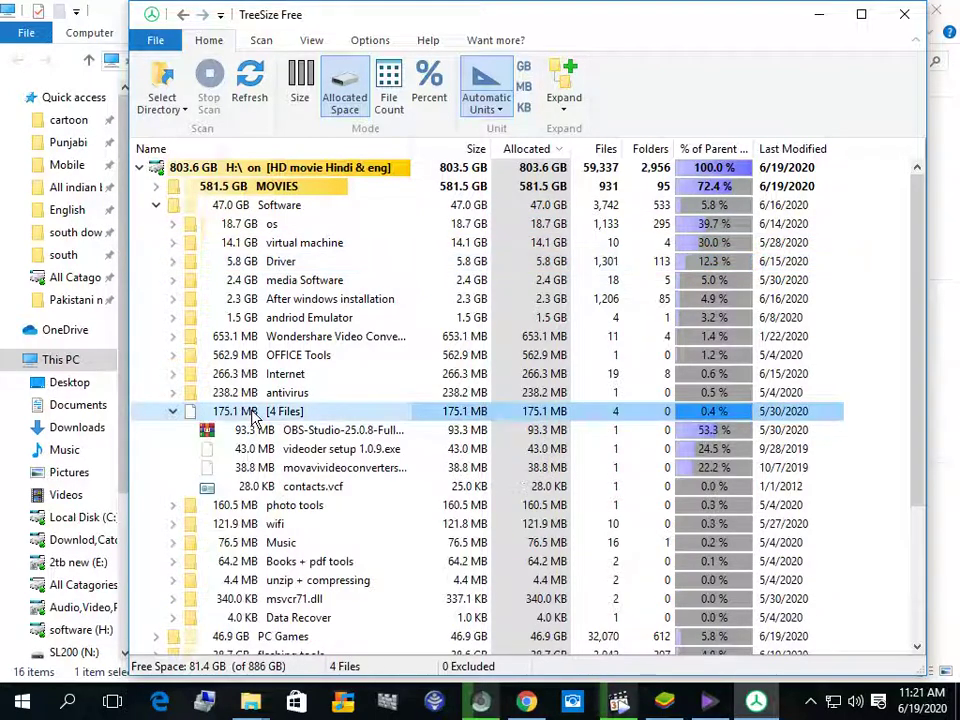
{"action": "double_click", "coordinate": [253, 416]}
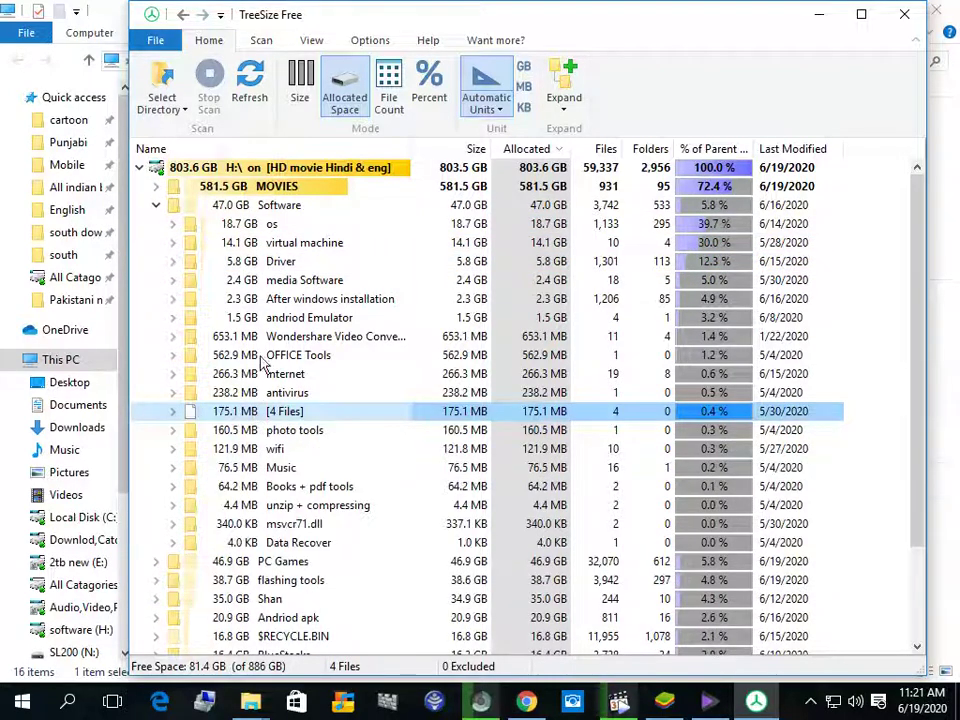
{"action": "double_click", "coordinate": [279, 207]}
Inspect the Usb tool, BlueStacks, Andriod apk and 35.0 GB folders on H:, and close TreeSize Free.
{"action": "left_click", "coordinate": [267, 396]}
{"action": "left_click", "coordinate": [273, 339]}
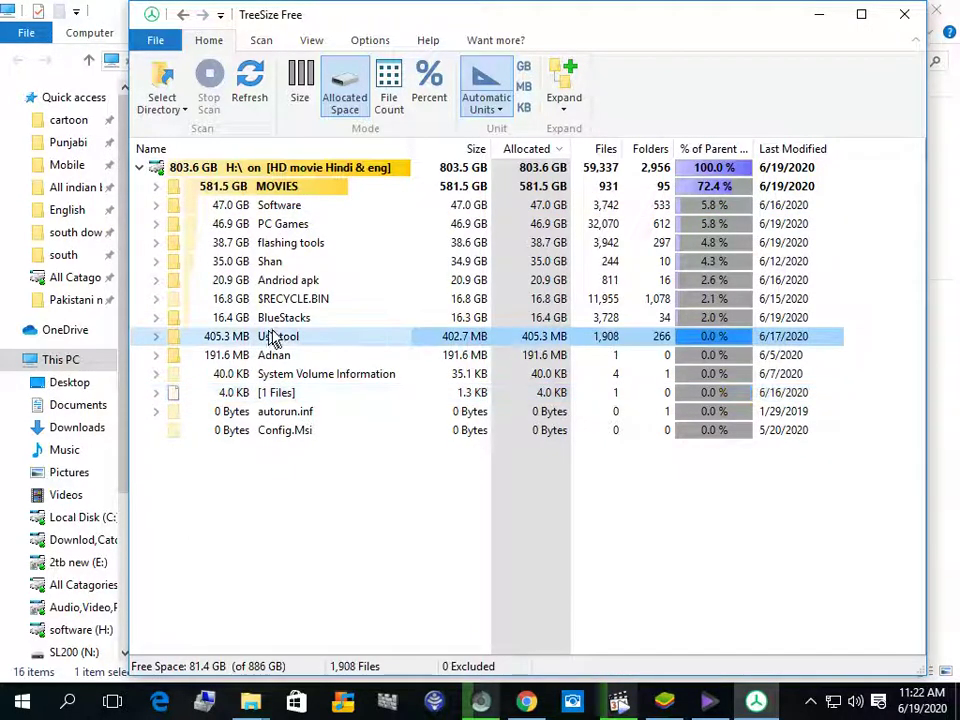
{"action": "left_click", "coordinate": [283, 318]}
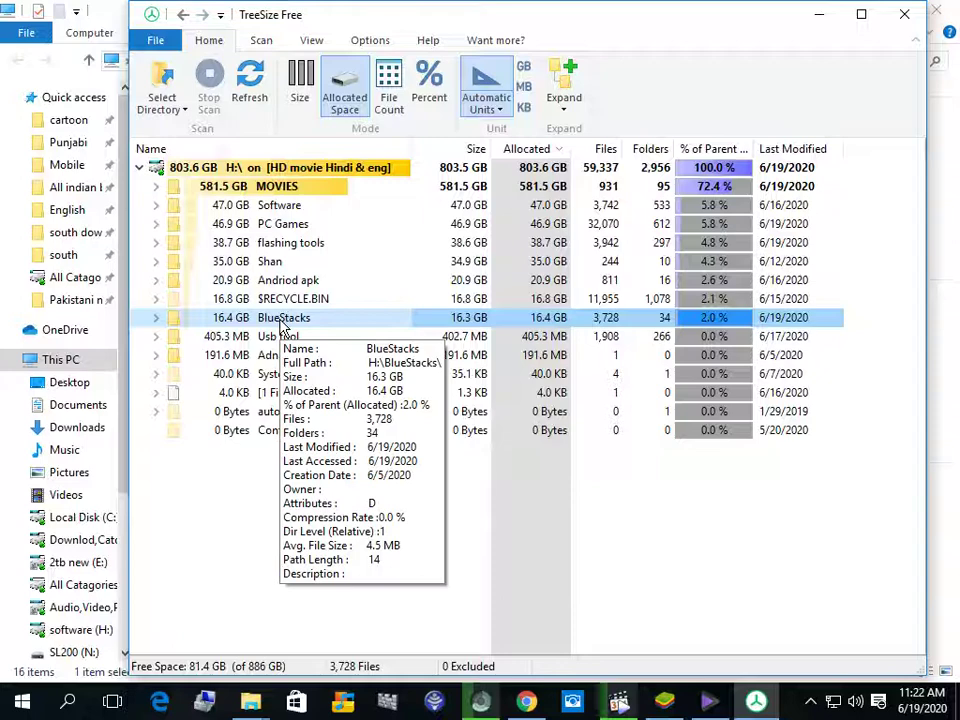
{"action": "left_click", "coordinate": [289, 284]}
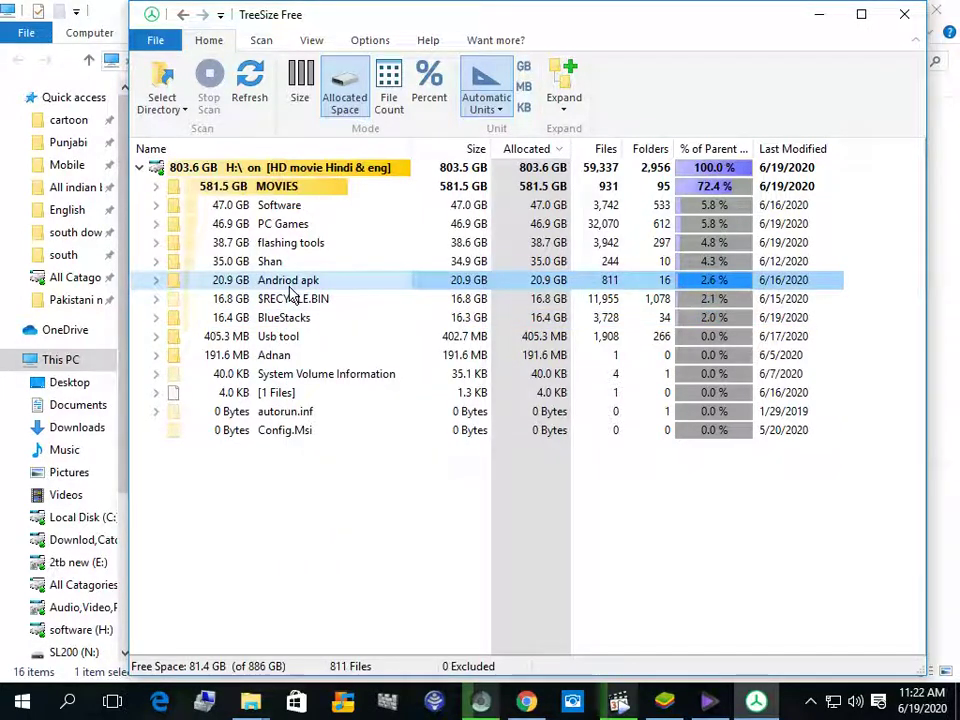
{"action": "double_click", "coordinate": [248, 266]}
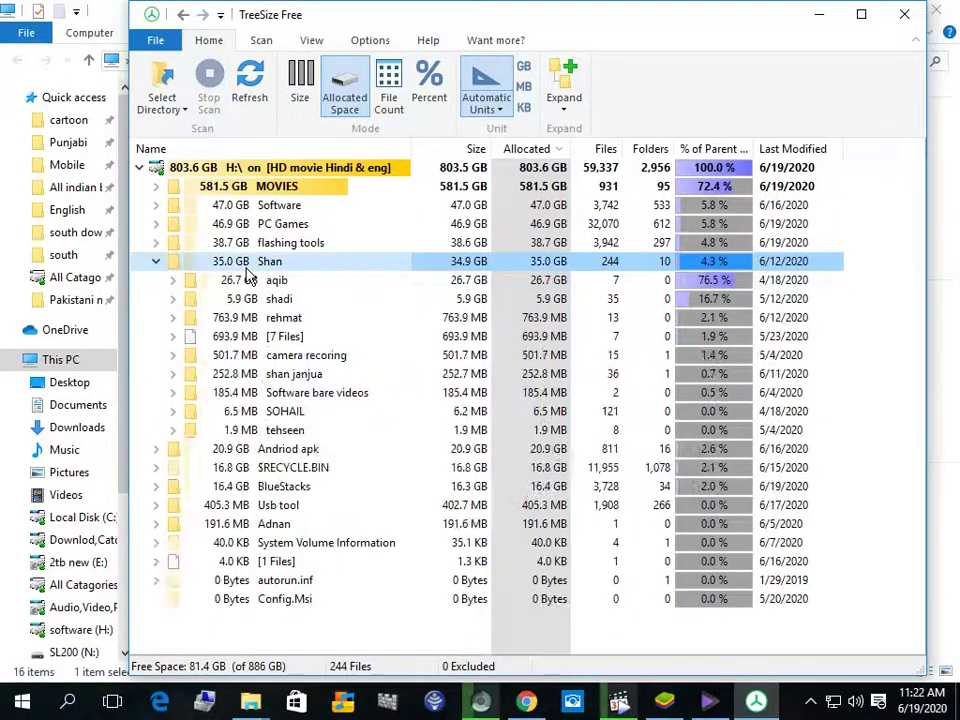
{"action": "double_click", "coordinate": [248, 268]}
{"action": "double_click", "coordinate": [207, 172]}
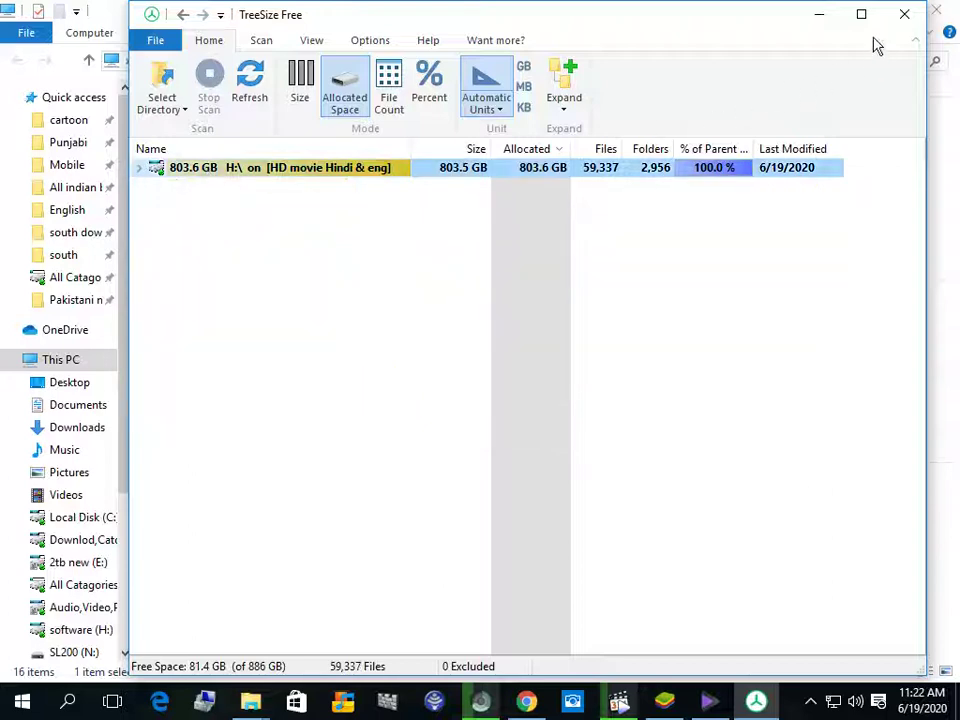
{"action": "left_click", "coordinate": [902, 15]}
Scan drive D: with TreeSize Free and check the contents of the crickett folder.
{"action": "right_click", "coordinate": [476, 312]}
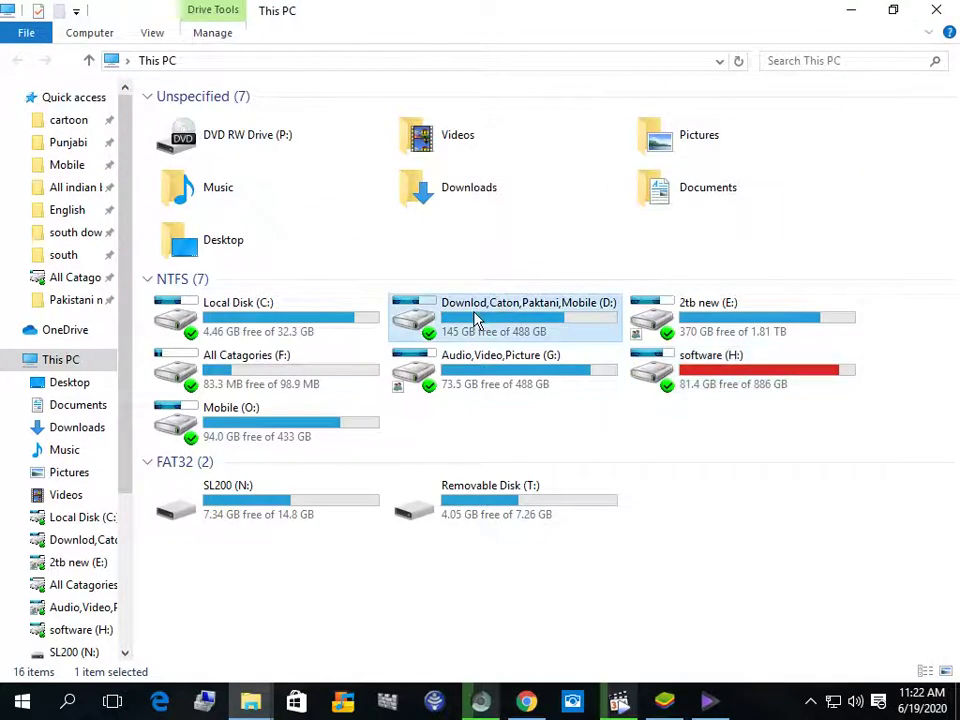
{"action": "left_click", "coordinate": [512, 305]}
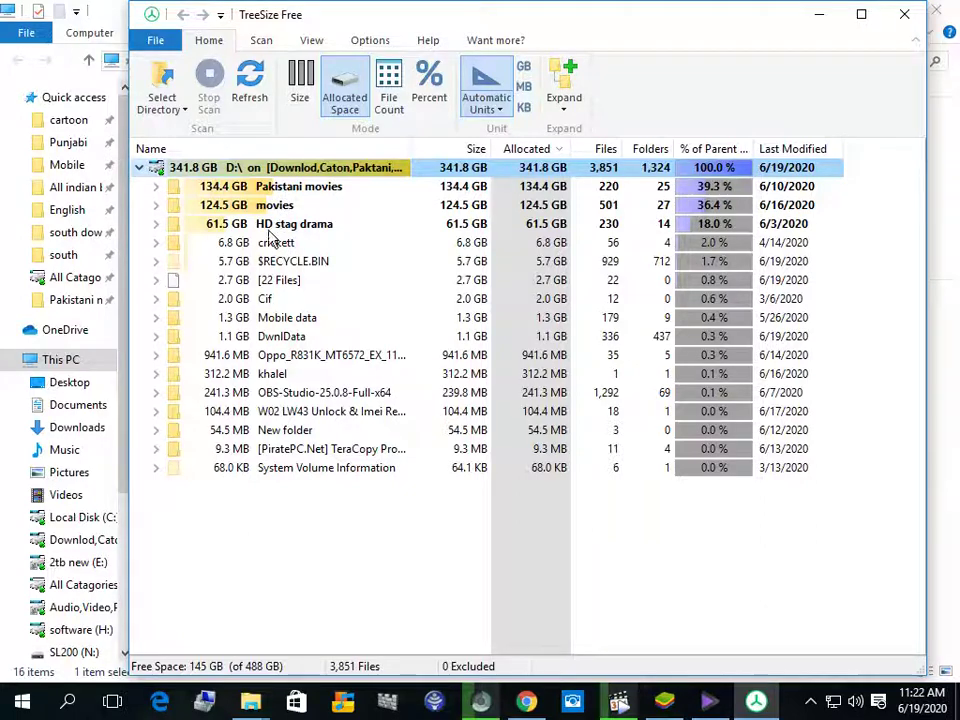
{"action": "double_click", "coordinate": [267, 246]}
{"action": "double_click", "coordinate": [268, 246]}
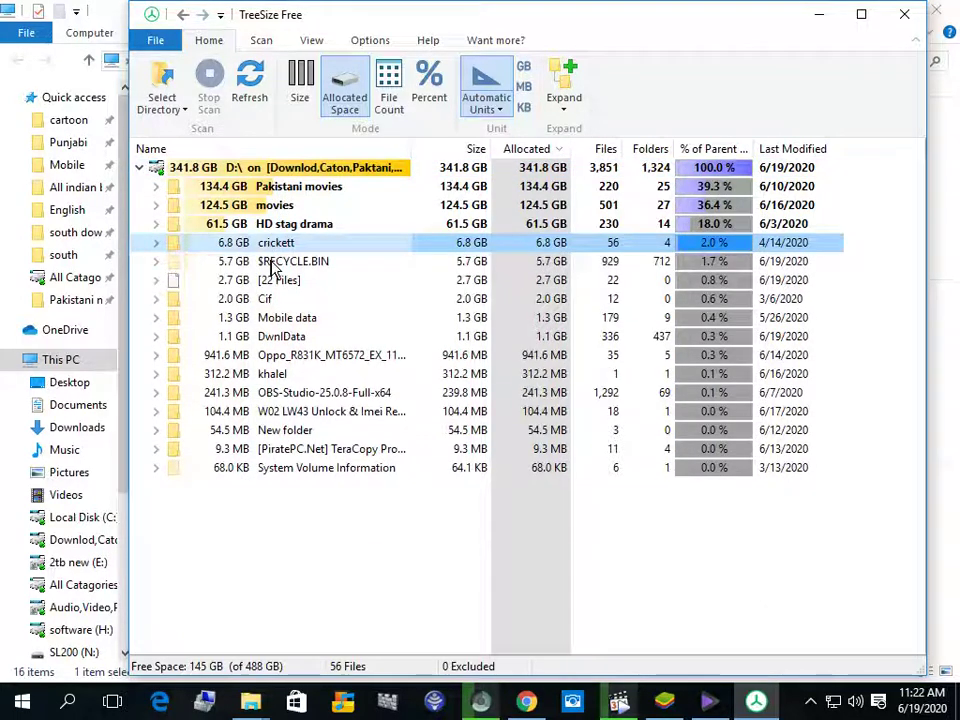
Expand the [22 Files] group on D: to examine the individual file sizes, and close TreeSize Free.
{"action": "double_click", "coordinate": [278, 283]}
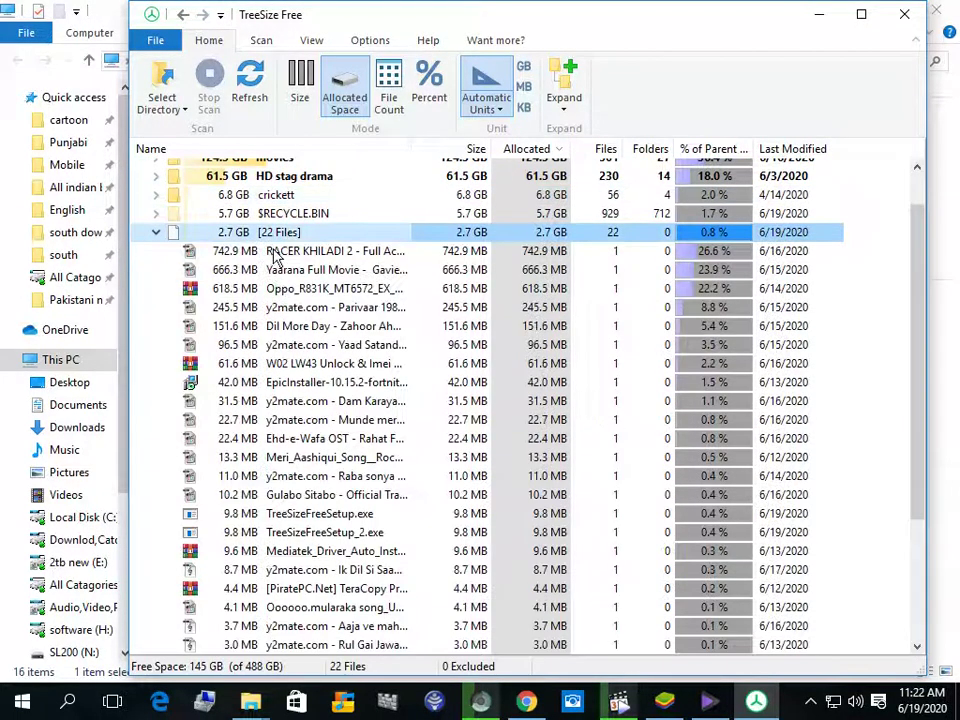
{"action": "left_click", "coordinate": [276, 252]}
{"action": "scroll", "coordinate": [230, 330], "scroll_direction": "down", "scroll_amount": 3}
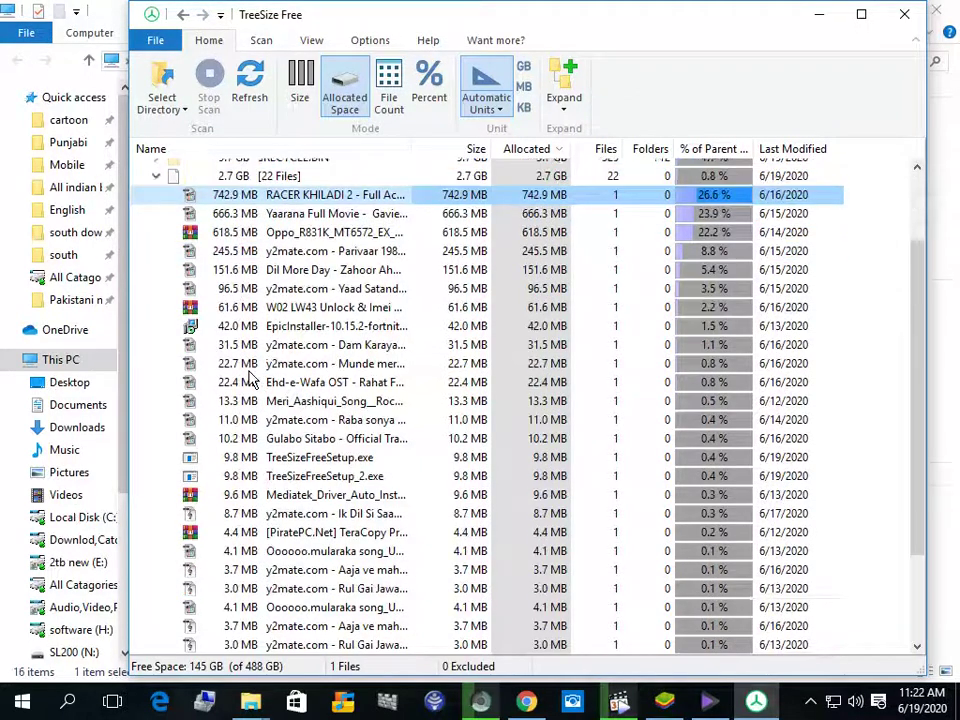
{"action": "scroll", "coordinate": [252, 377], "scroll_direction": "up", "scroll_amount": 4}
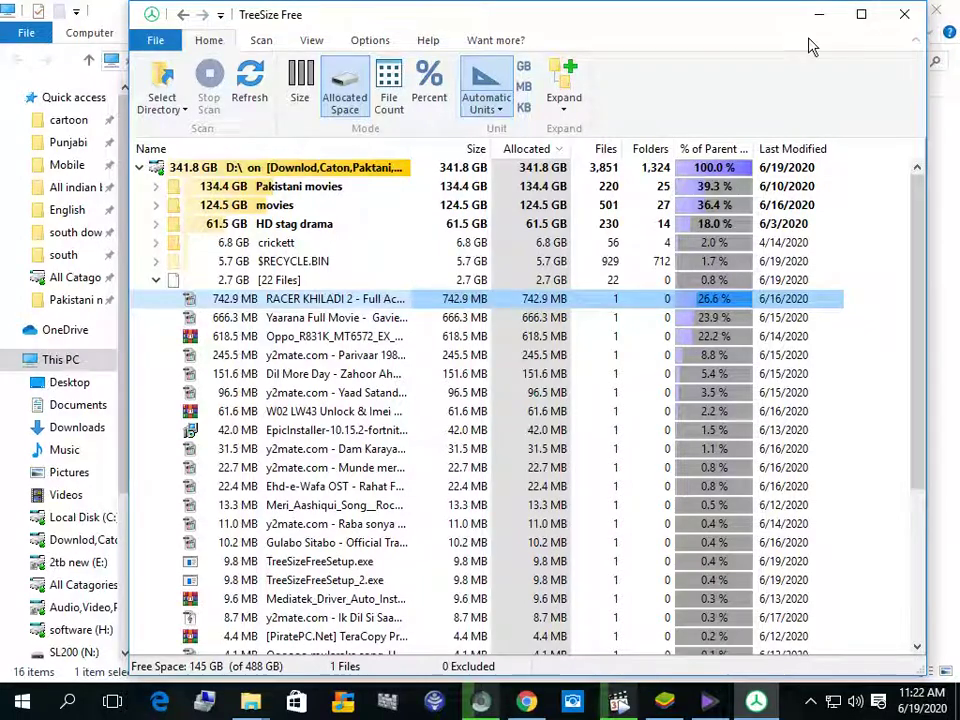
{"action": "left_click", "coordinate": [904, 14]}
Open Local Disk (C:), select all its items and view their combined size in Properties.
{"action": "left_click", "coordinate": [330, 316]}
{"action": "right_click", "coordinate": [330, 316]}
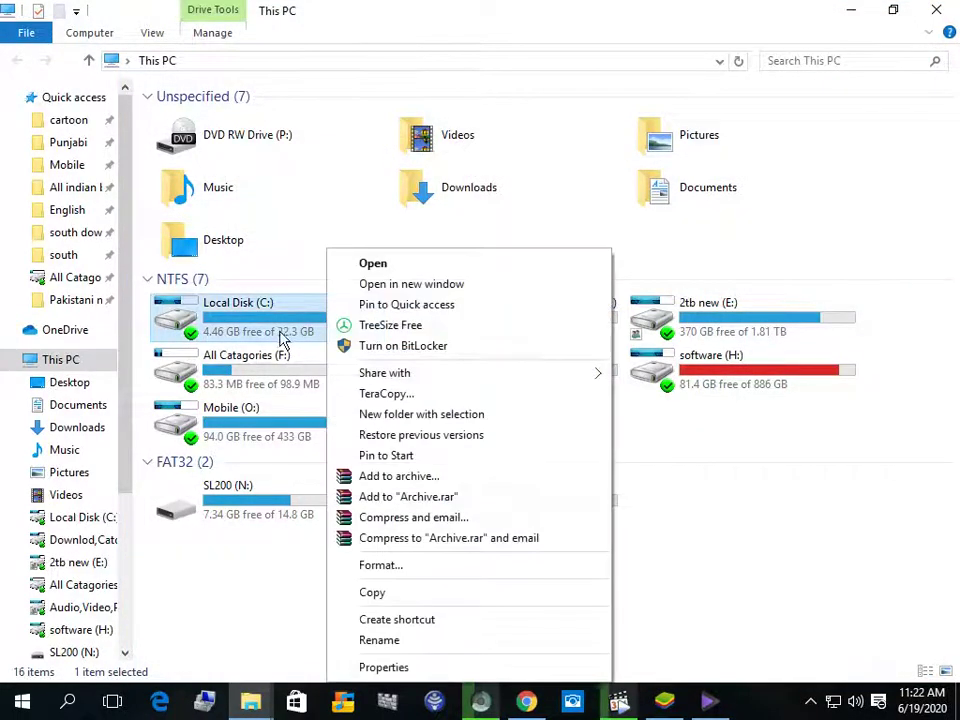
{"action": "double_click", "coordinate": [313, 321]}
{"action": "left_click_drag", "start_coordinate": [928, 235], "coordinate": [136, 117]}
{"action": "right_click", "coordinate": [189, 124]}
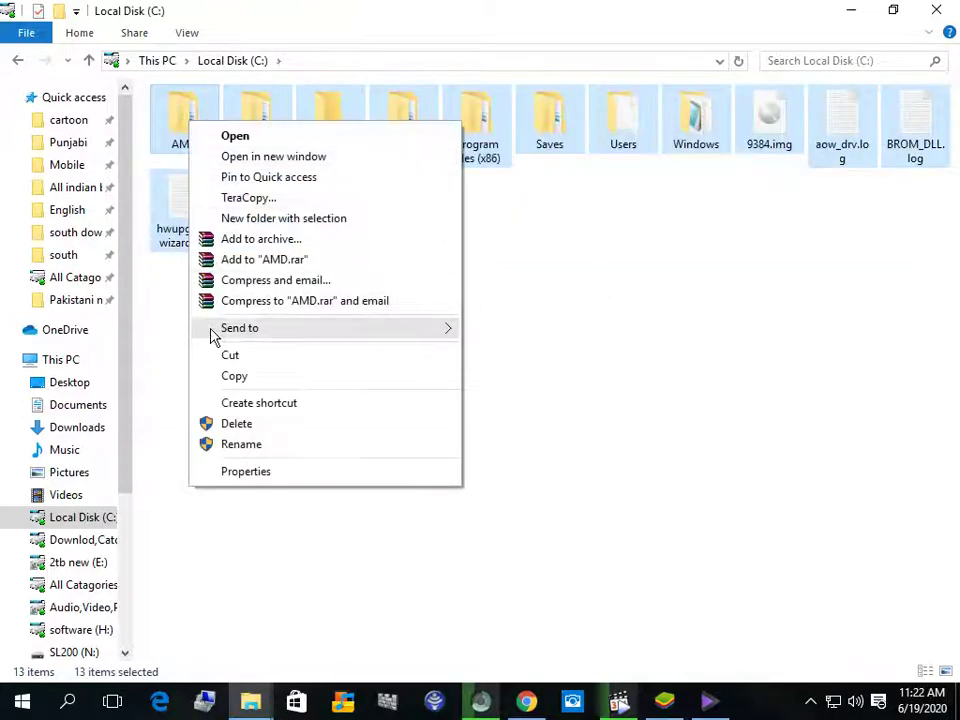
{"action": "left_click", "coordinate": [265, 471]}
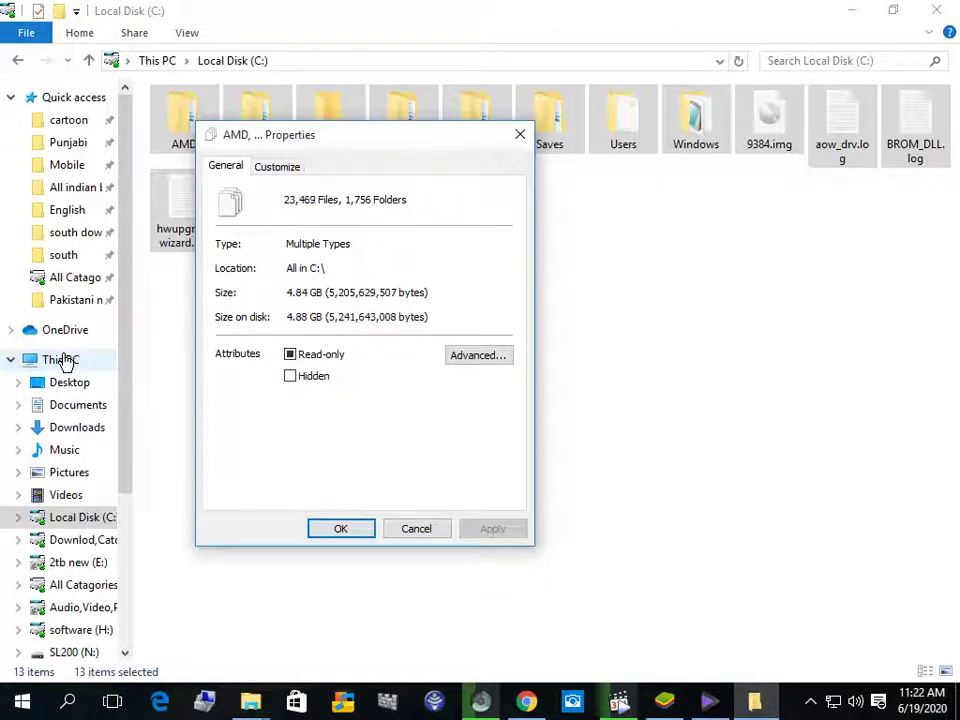
Go to This PC and view the Properties of Local Disk (C:) to check its used and free space.
{"action": "left_click", "coordinate": [61, 360]}
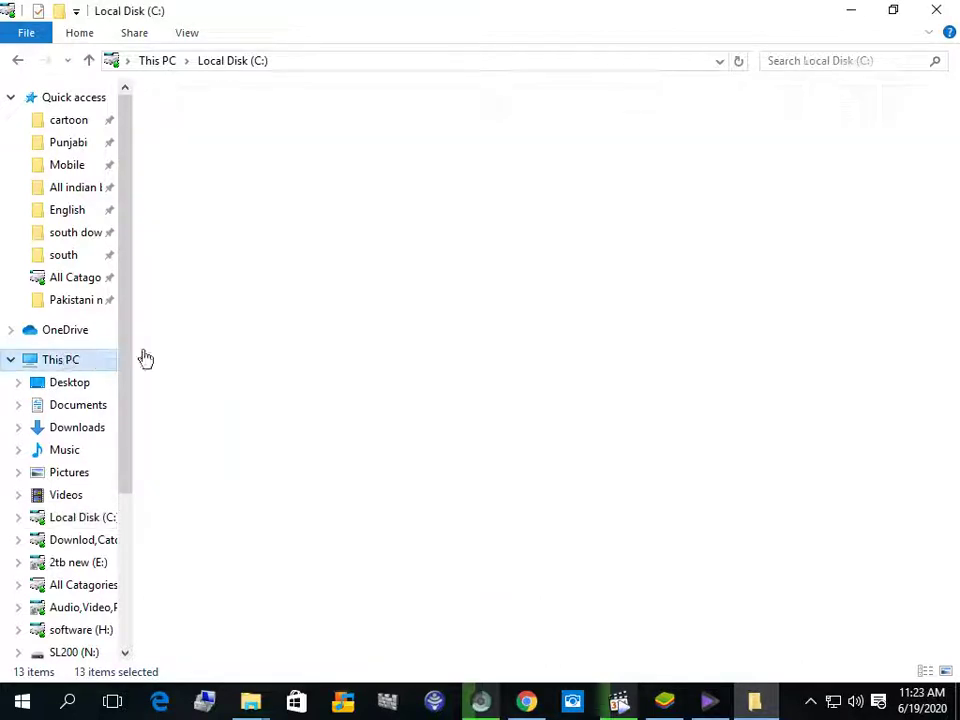
{"action": "right_click", "coordinate": [264, 333]}
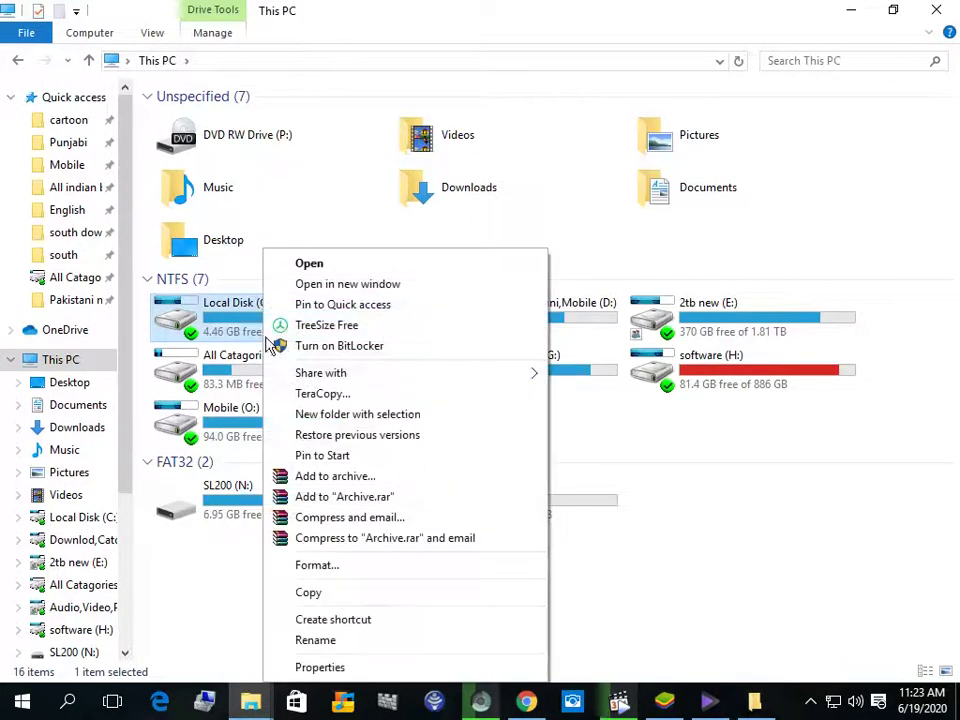
{"action": "left_click", "coordinate": [336, 668]}
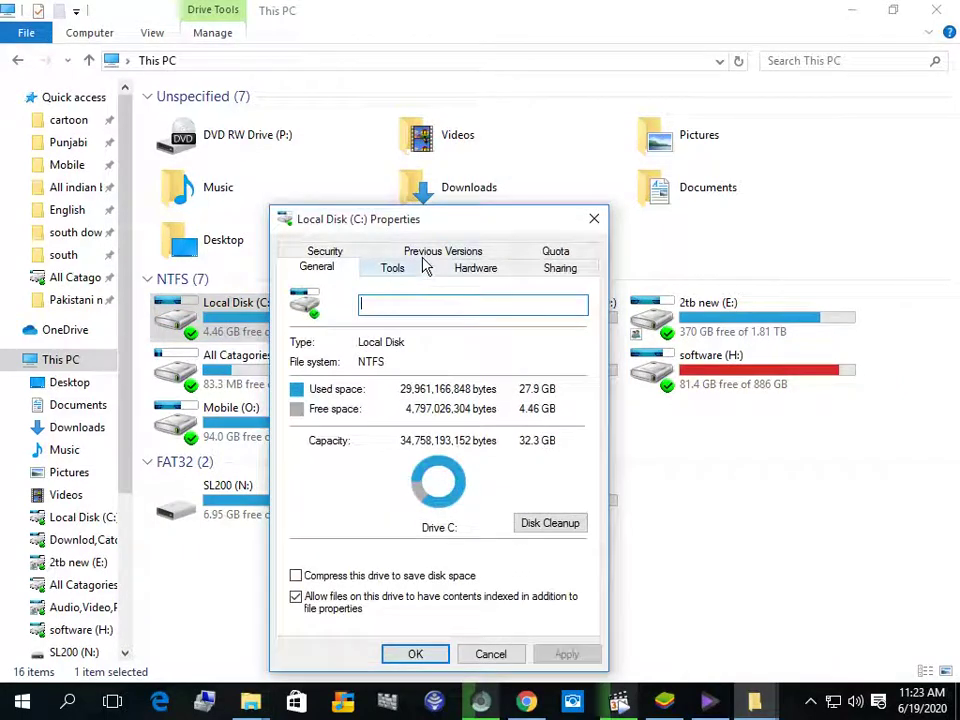
{"action": "left_click_drag", "start_coordinate": [430, 225], "coordinate": [456, 144]}
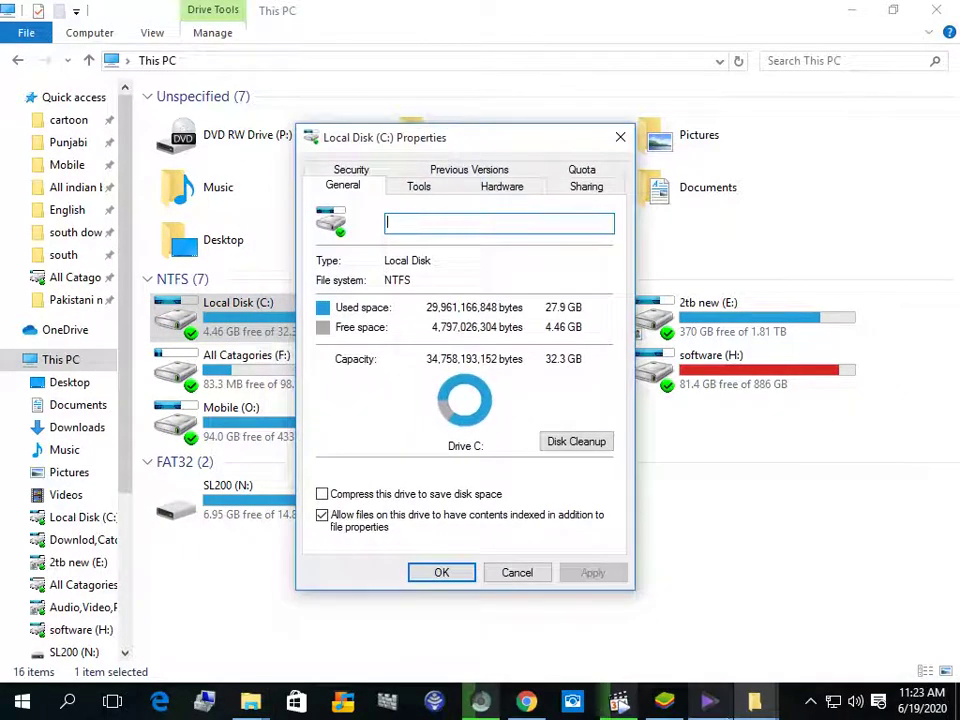
Bring the Properties of the selected C: items forward and place them beside the Local Disk (C:) Properties.
{"action": "left_click", "coordinate": [755, 703]}
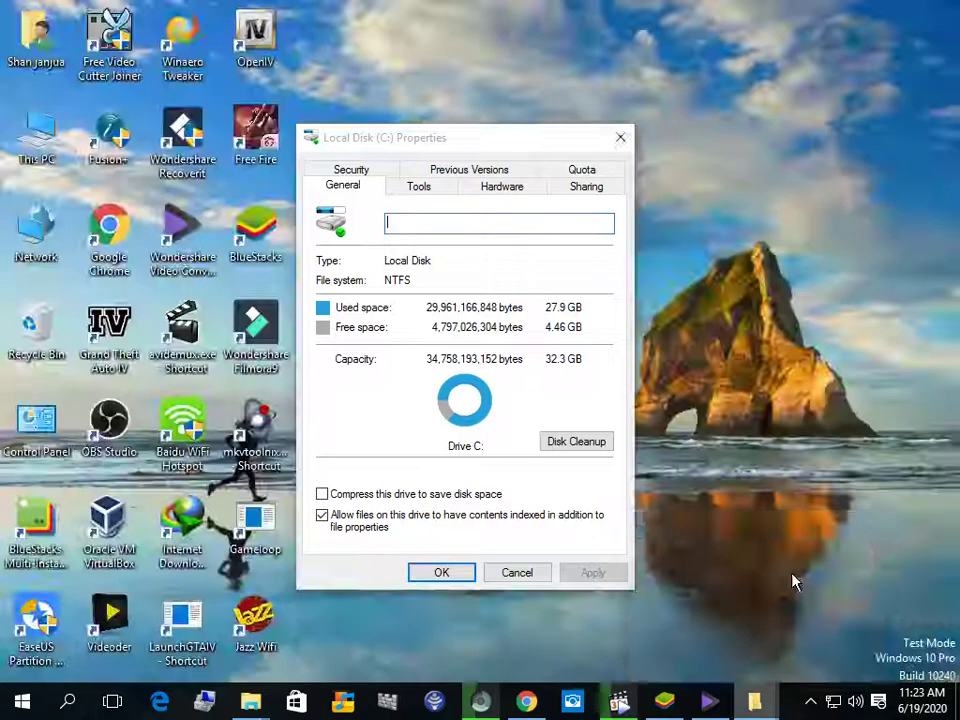
{"action": "left_click", "coordinate": [793, 579]}
{"action": "left_click", "coordinate": [755, 703]}
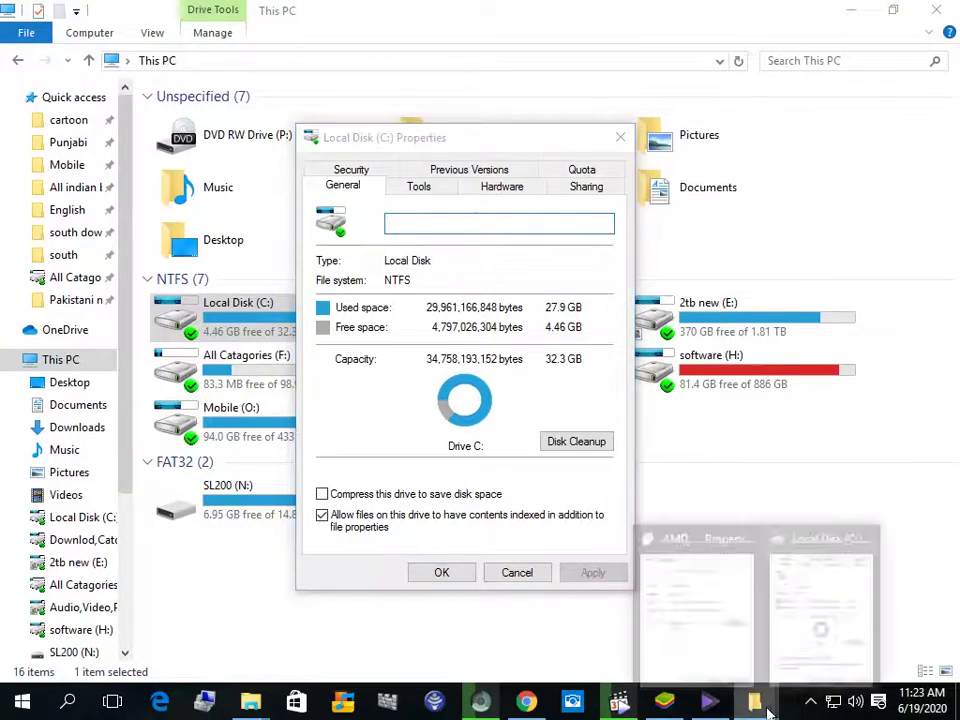
{"action": "left_click", "coordinate": [682, 670]}
{"action": "left_click_drag", "start_coordinate": [371, 142], "coordinate": [214, 141]}
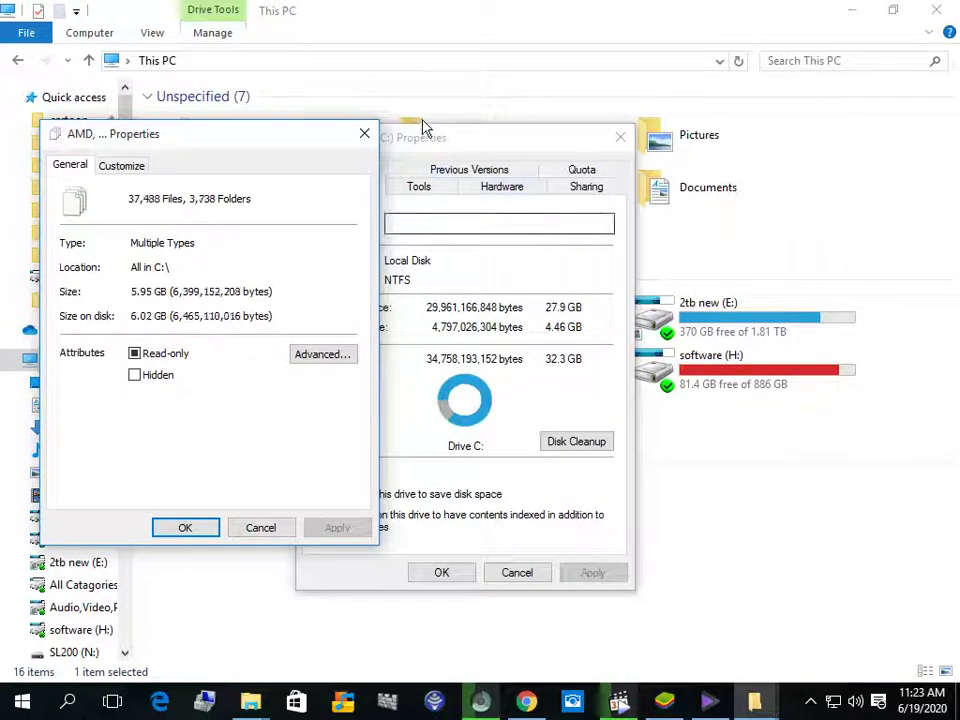
{"action": "left_click_drag", "start_coordinate": [440, 146], "coordinate": [545, 142]}
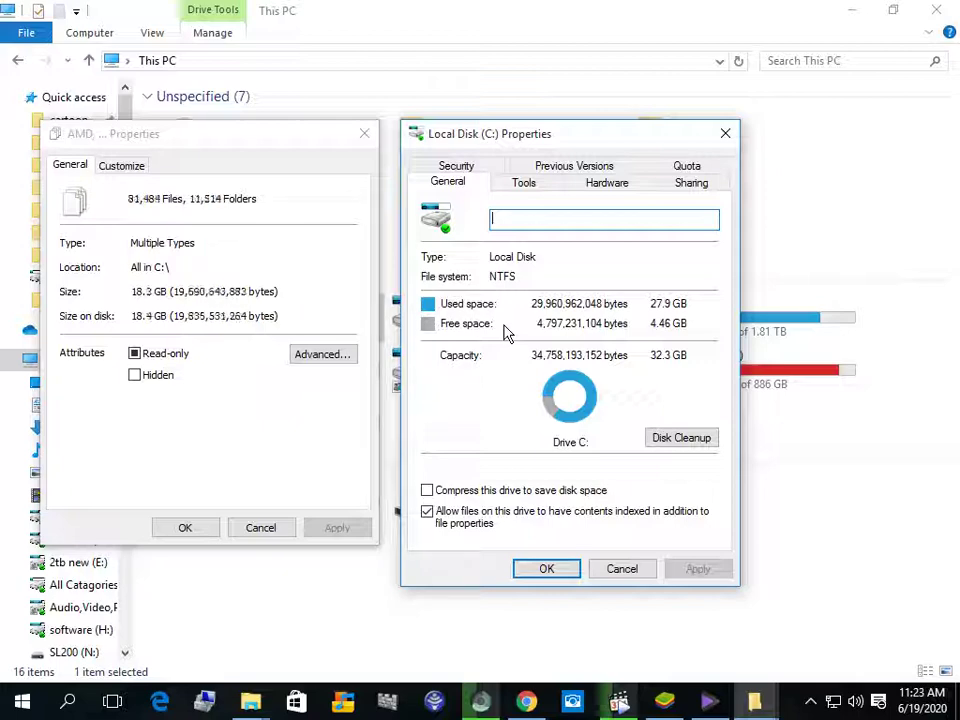
Check the TeraCopy progress briefly, and compare the combined size of the C: items with the drive's used space.
{"action": "left_click", "coordinate": [494, 703]}
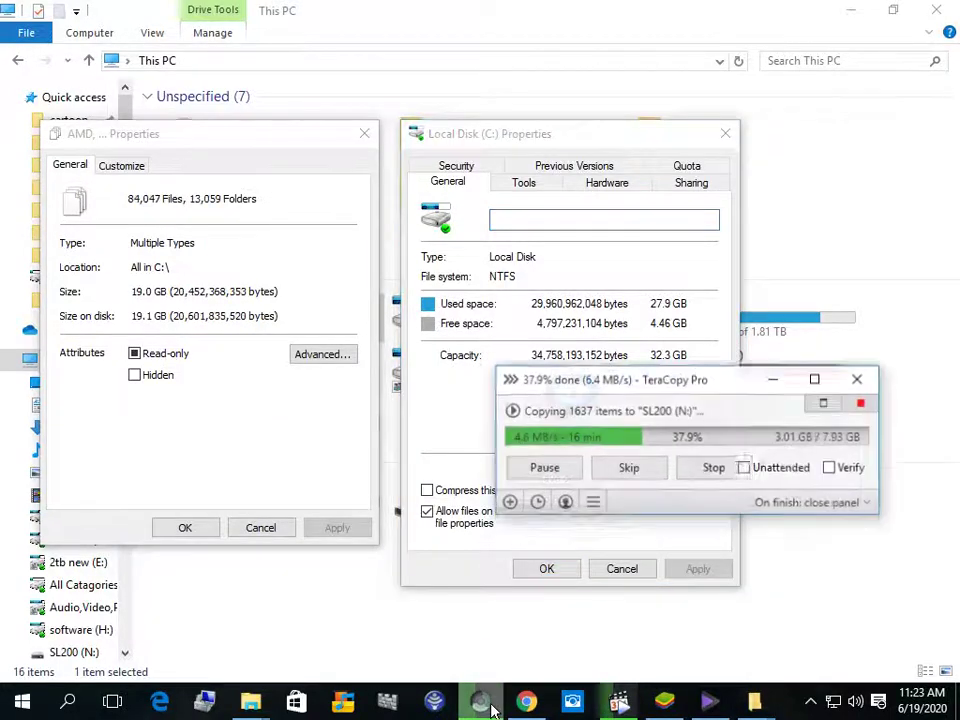
{"action": "left_click", "coordinate": [494, 703]}
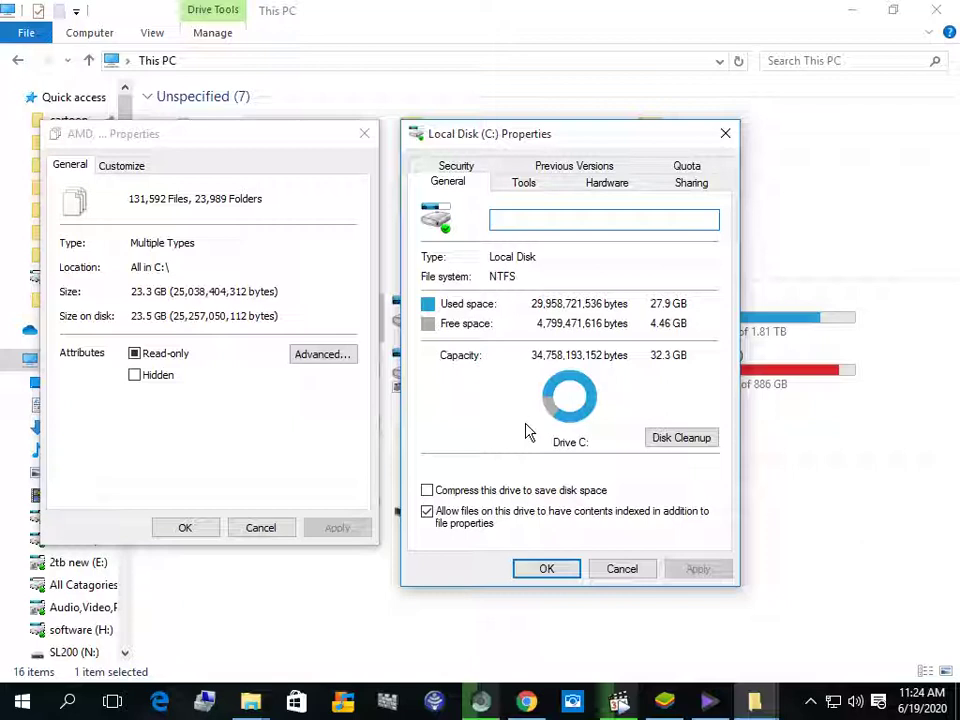
{"action": "left_click", "coordinate": [140, 291]}
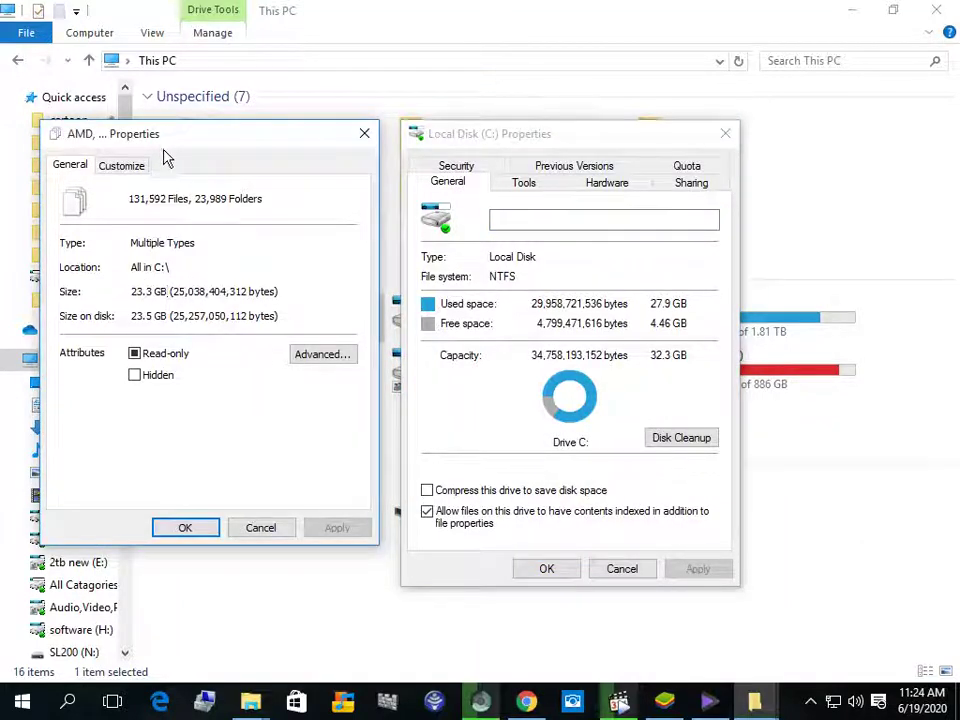
{"action": "left_click_drag", "start_coordinate": [163, 152], "coordinate": [170, 173]}
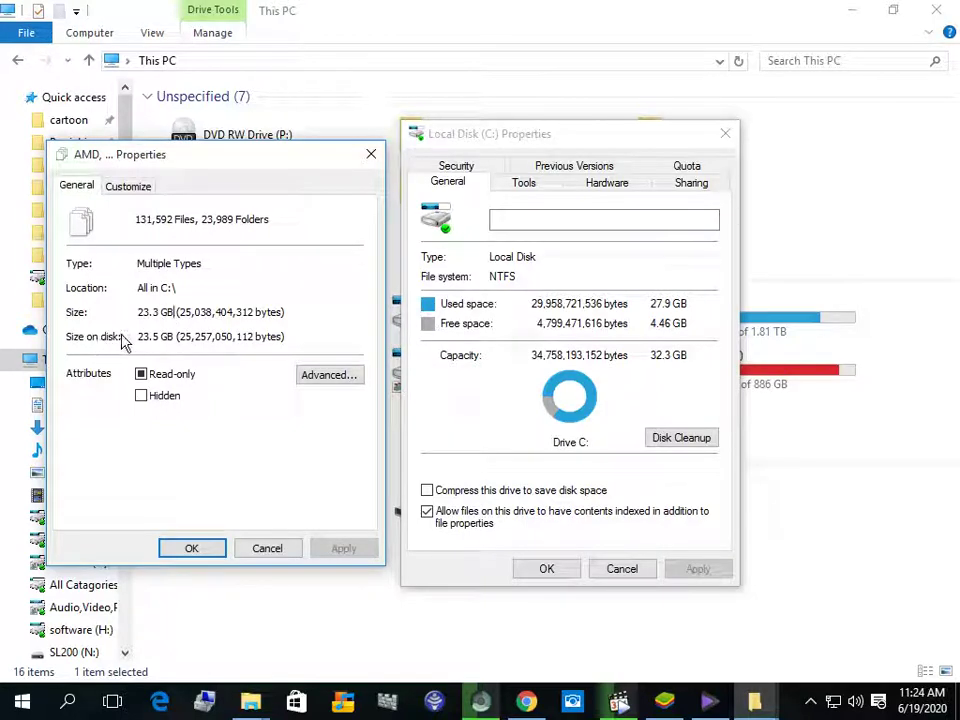
{"action": "left_click_drag", "start_coordinate": [165, 313], "coordinate": [131, 313]}
{"action": "left_click", "coordinate": [160, 313]}
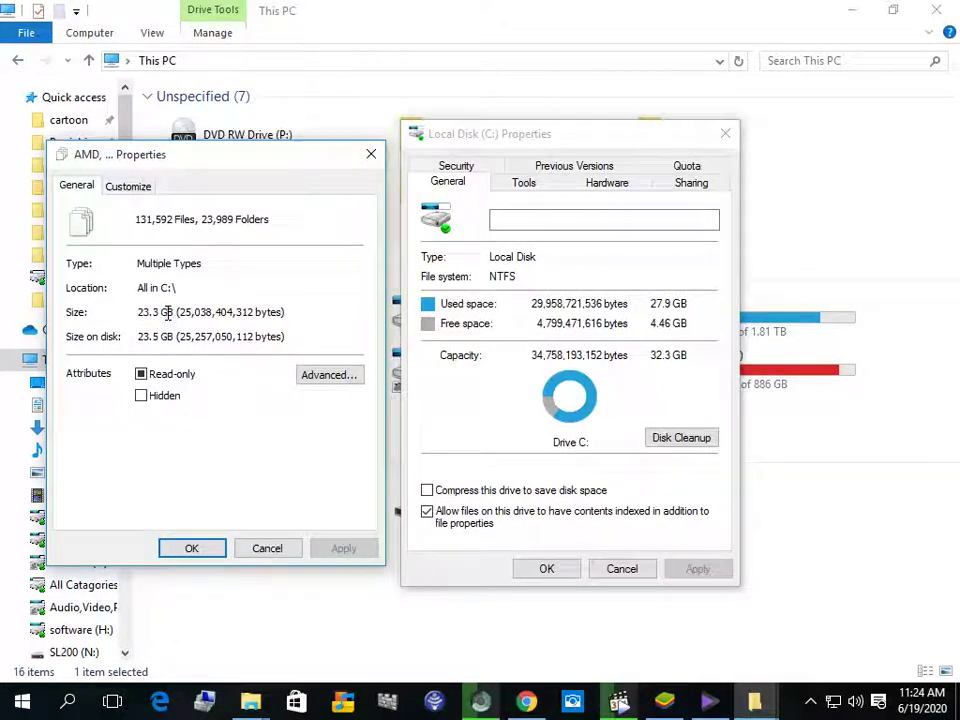
{"action": "left_click", "coordinate": [677, 312]}
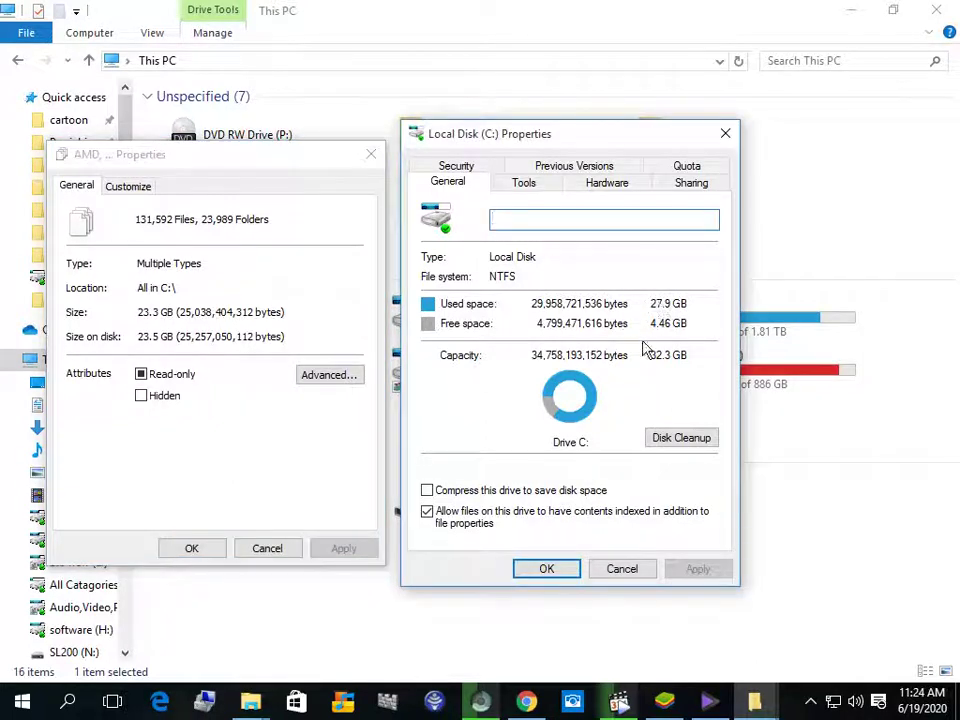
{"action": "left_click", "coordinate": [840, 578]}
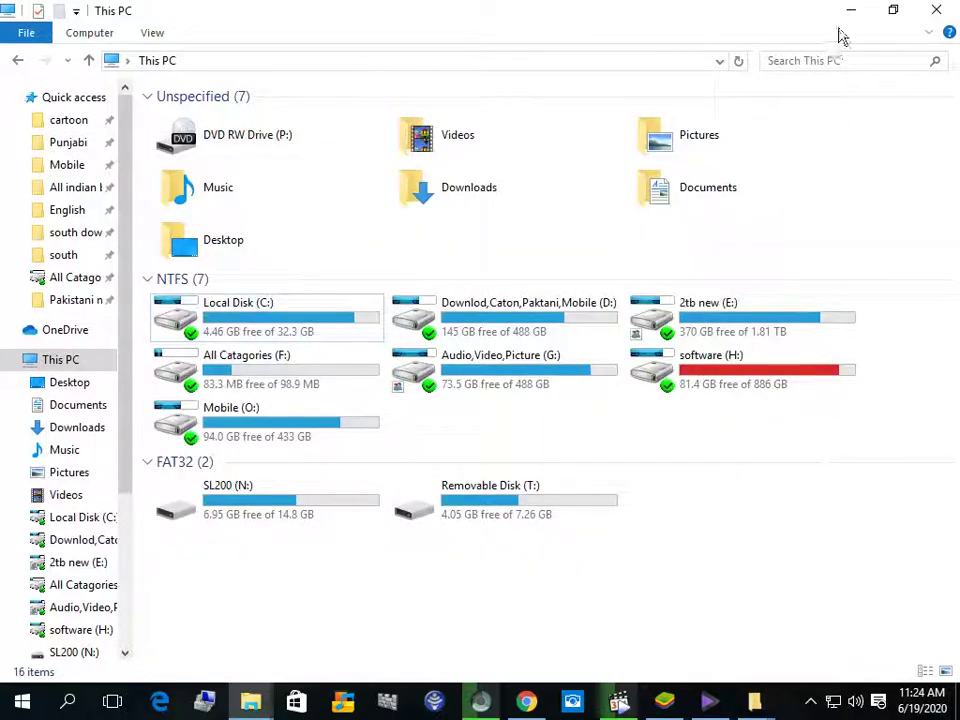
Bring both Properties windows back from behind This PC and recheck the drive's used space against the items' size.
{"action": "left_click", "coordinate": [290, 338]}
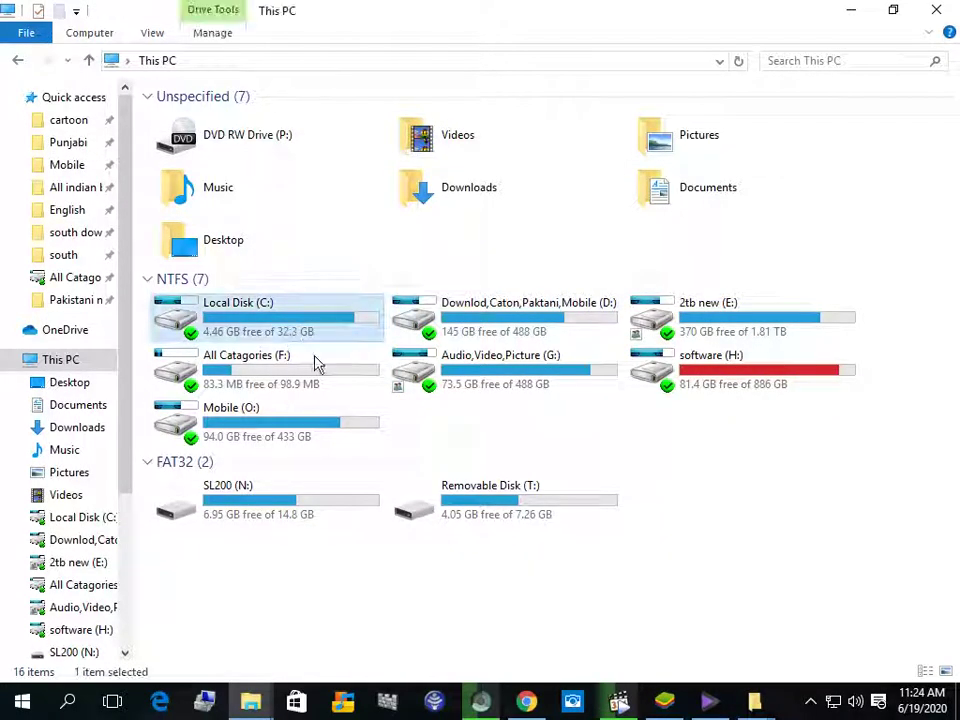
{"action": "mouse_move", "coordinate": [746, 699]}
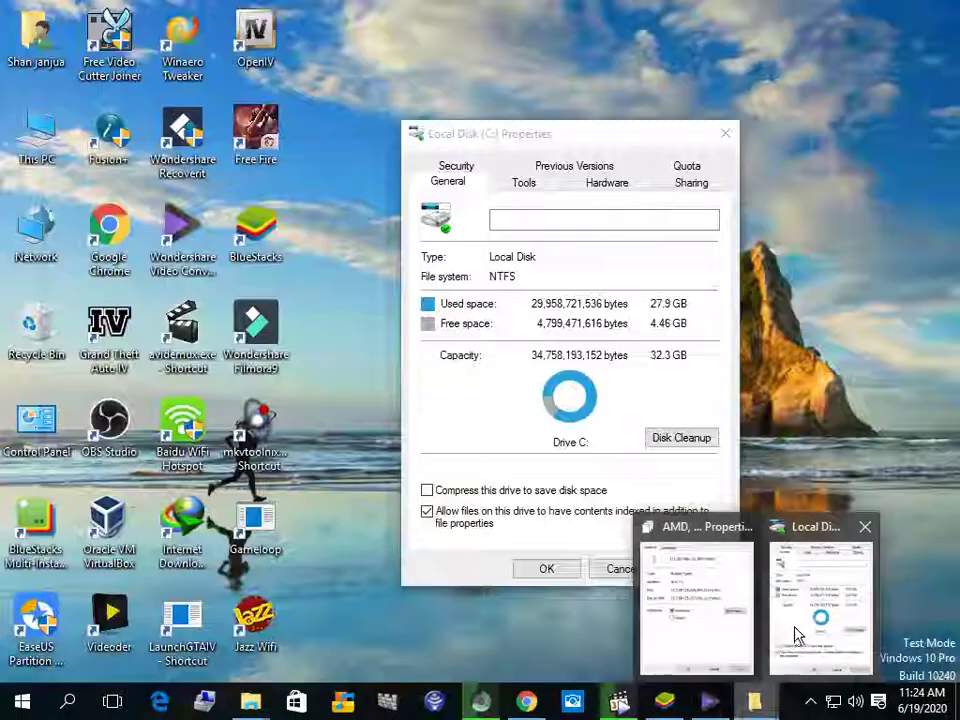
{"action": "left_click", "coordinate": [797, 635]}
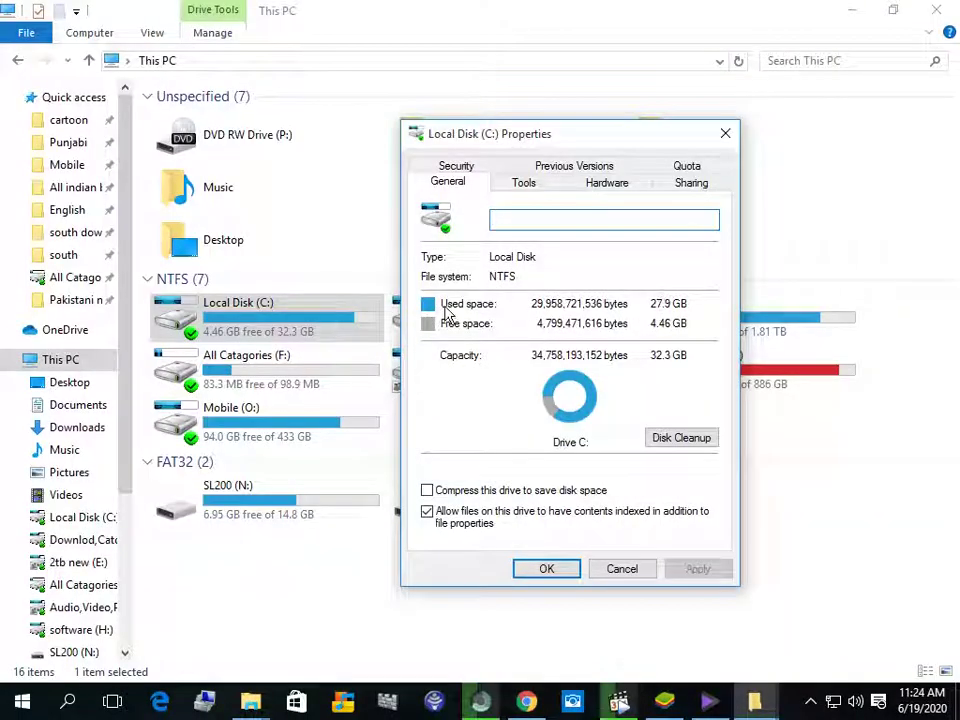
{"action": "mouse_move", "coordinate": [754, 699]}
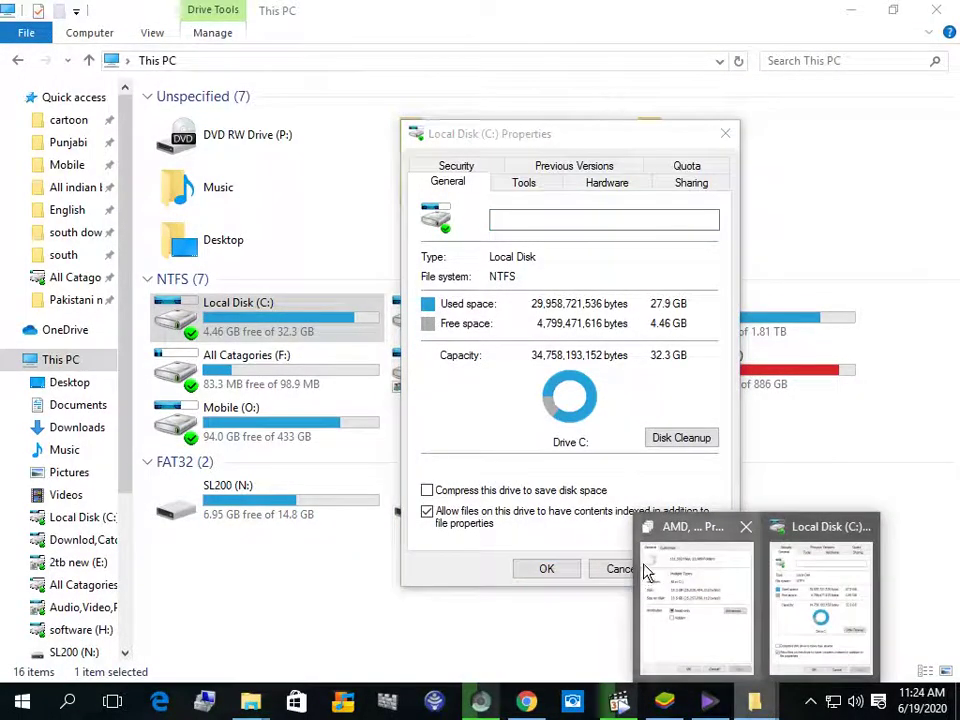
{"action": "left_click", "coordinate": [649, 574]}
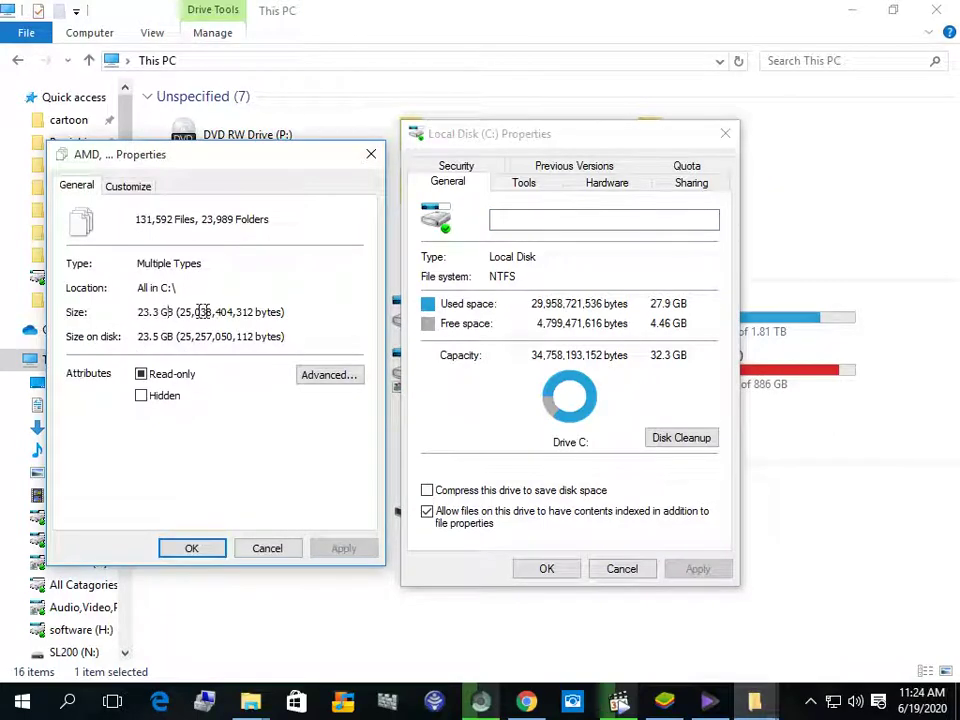
{"action": "left_click", "coordinate": [332, 574]}
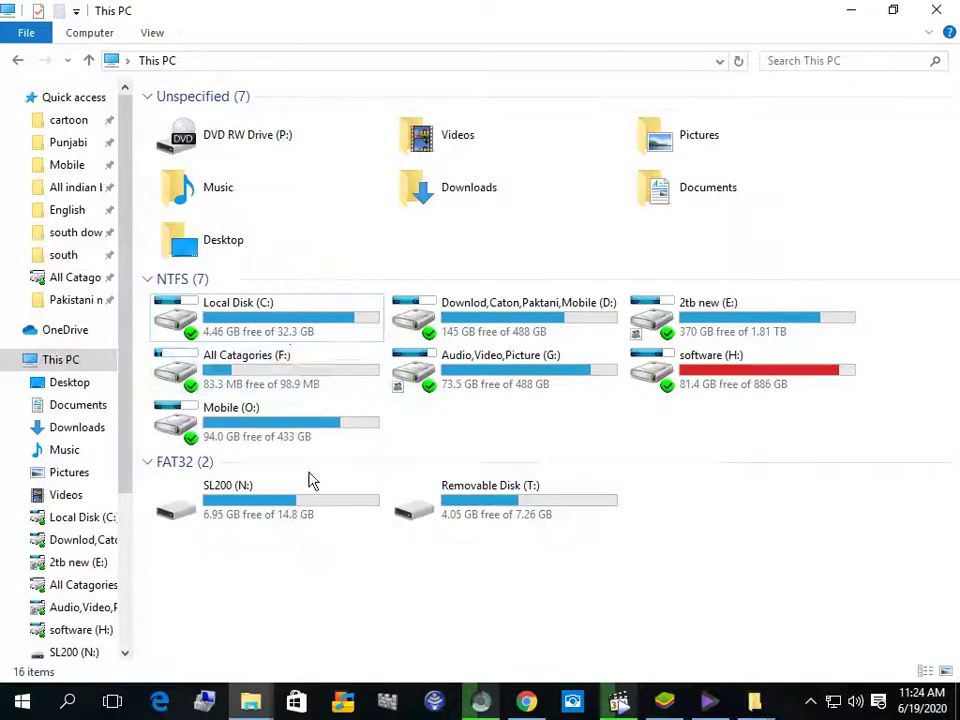
Open Local Disk (C:) and set Folder Options to show hidden files, folders, and drives.
{"action": "double_click", "coordinate": [295, 345]}
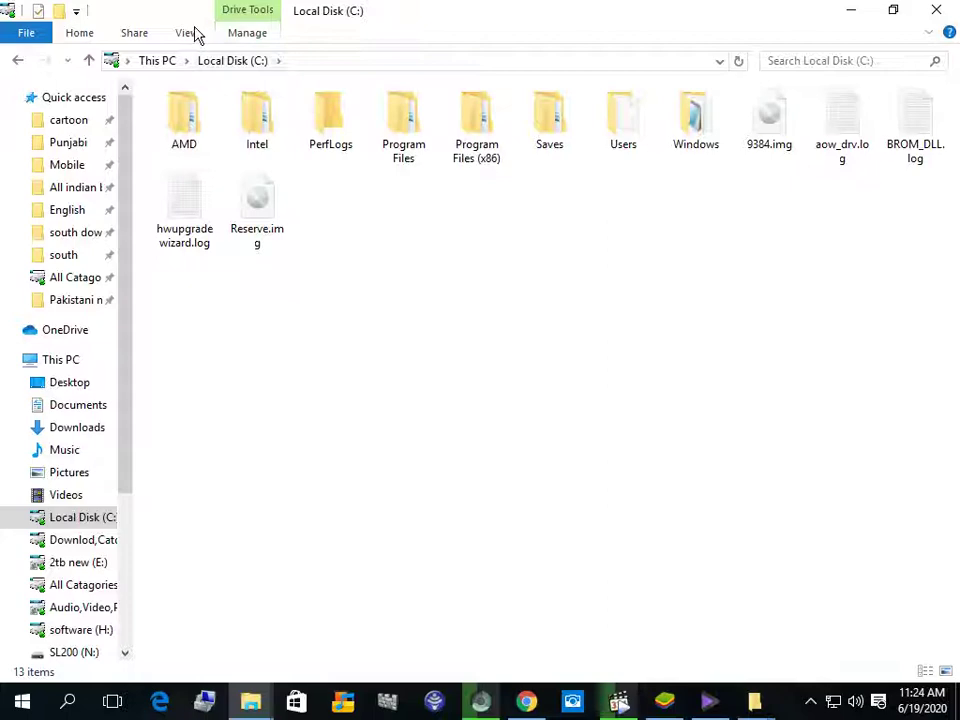
{"action": "left_click", "coordinate": [190, 33]}
{"action": "left_click", "coordinate": [889, 100]}
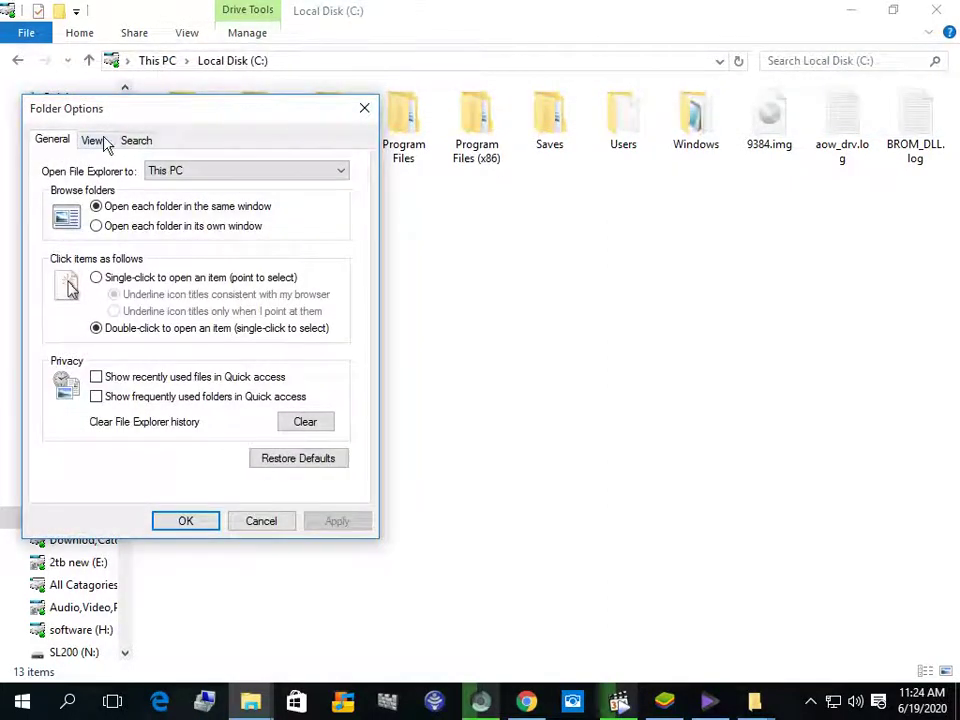
{"action": "left_click", "coordinate": [94, 140]}
{"action": "left_click", "coordinate": [135, 401]}
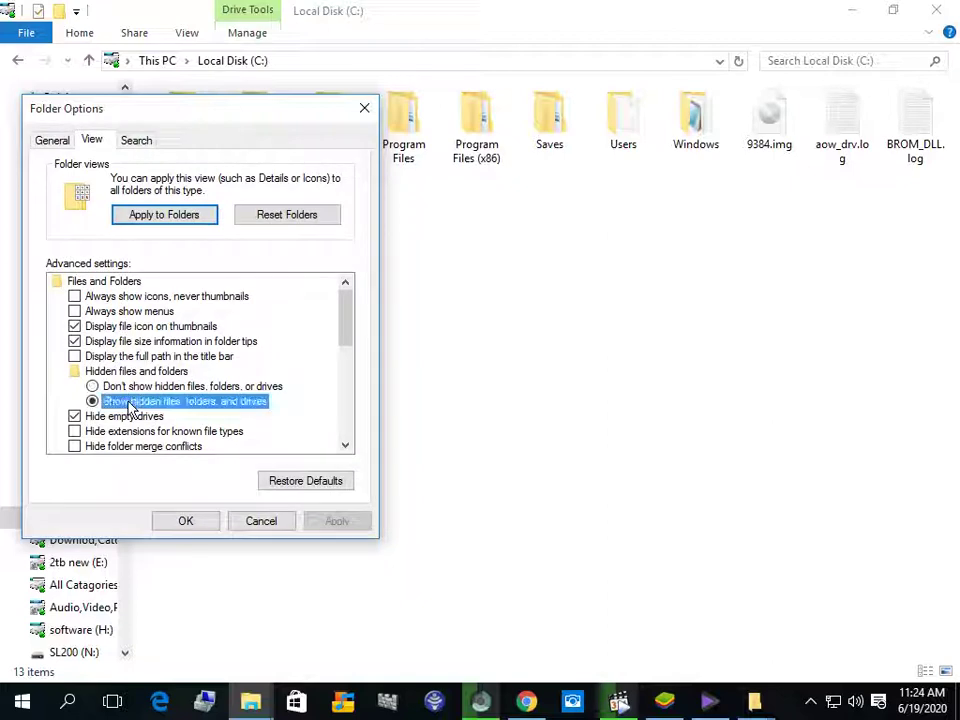
{"action": "left_click", "coordinate": [186, 521]}
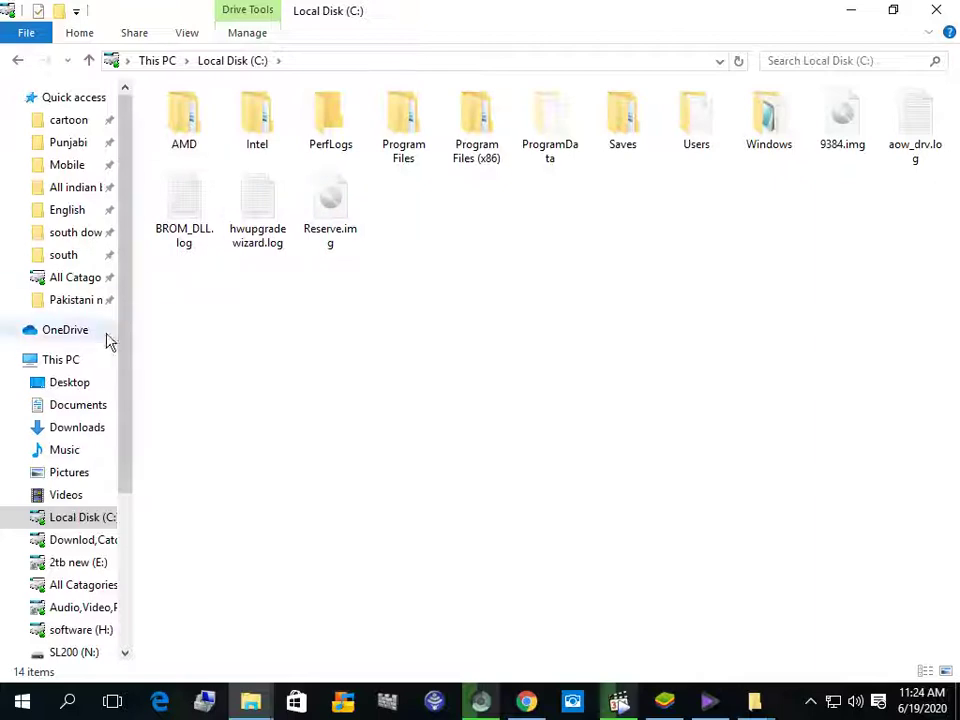
Scan drive C: with TreeSize Free and open Local Disk (C:) in File Explorer behind the scan results.
{"action": "left_click", "coordinate": [72, 359]}
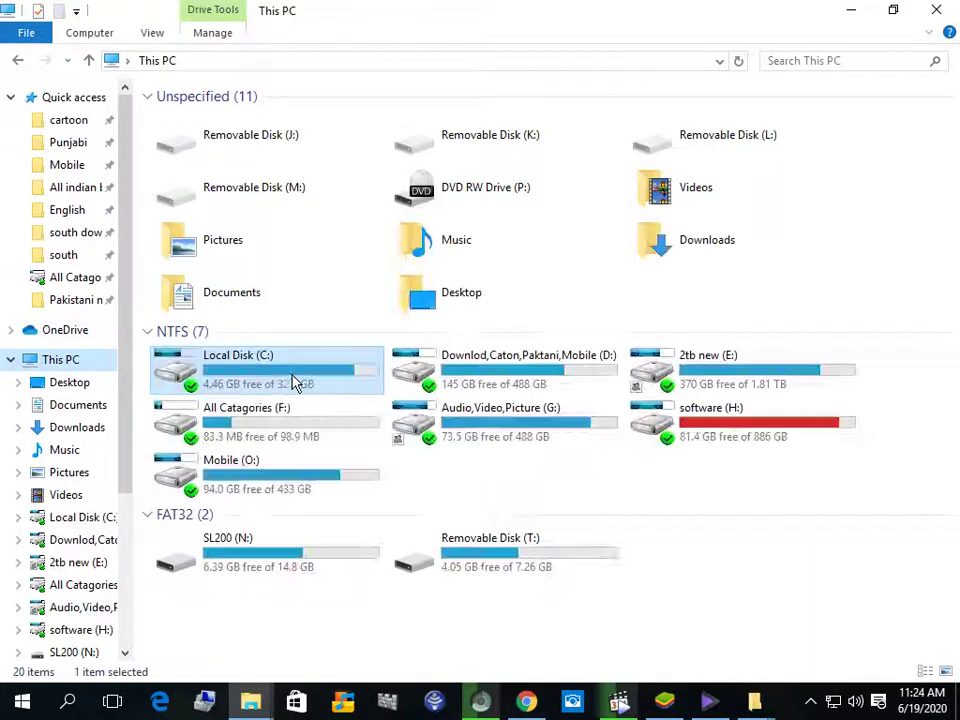
{"action": "right_click", "coordinate": [292, 380]}
{"action": "left_click", "coordinate": [358, 332]}
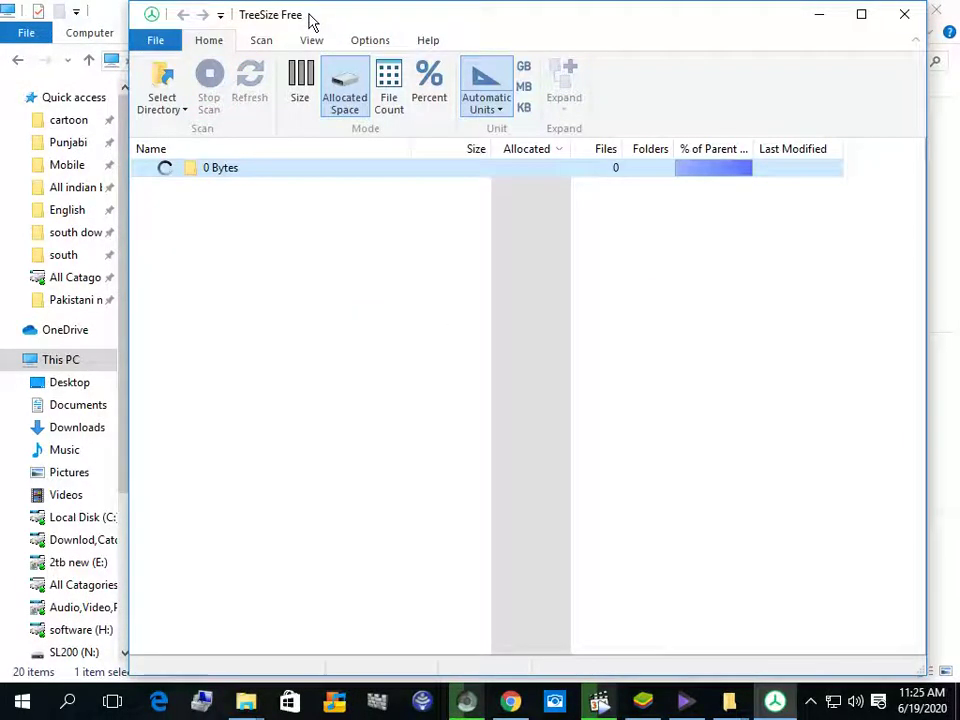
{"action": "left_click_drag", "start_coordinate": [311, 21], "coordinate": [540, 37]}
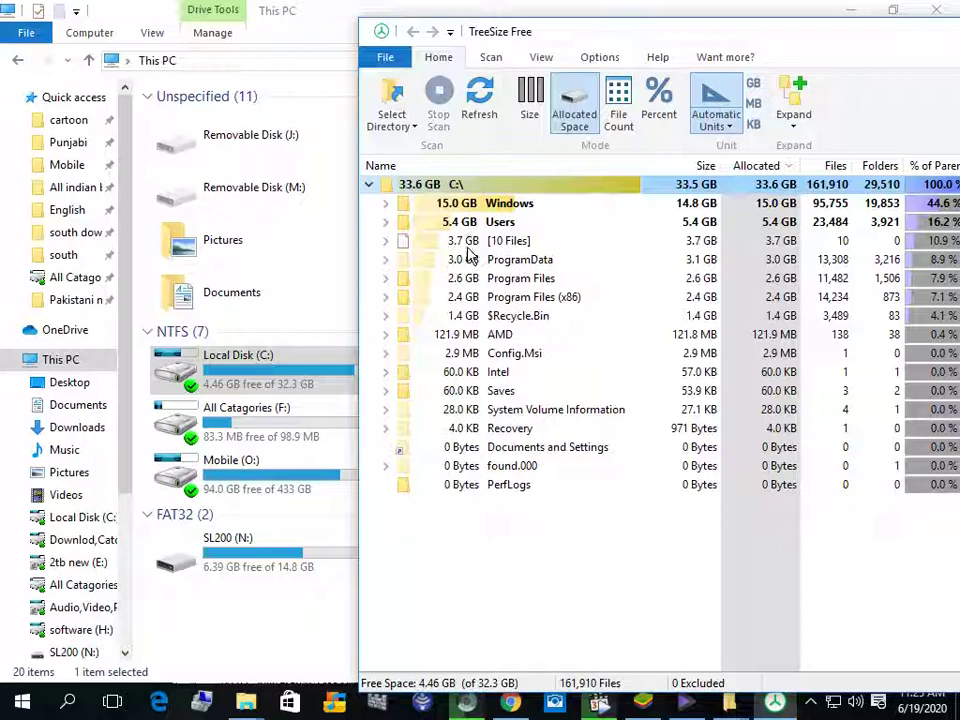
{"action": "double_click", "coordinate": [270, 388]}
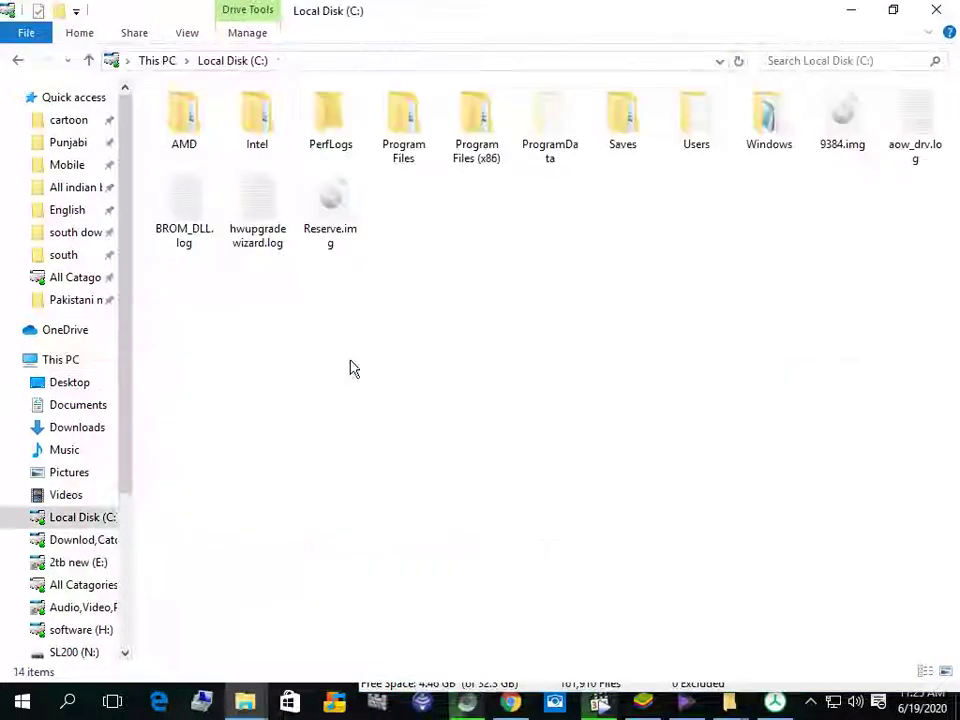
{"action": "left_click", "coordinate": [785, 707]}
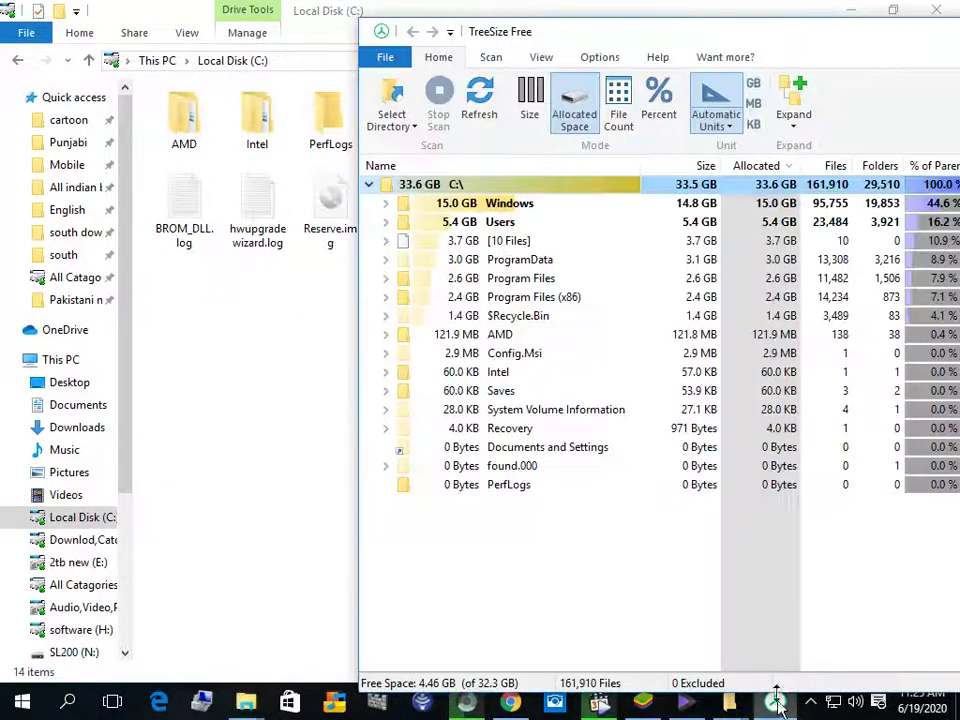
Expand the [10 Files] group on C: and inspect hiberfil.sys, pagefile.sys, swapfile.sys, aow_drv.log and bootmgr.
{"action": "double_click", "coordinate": [490, 243]}
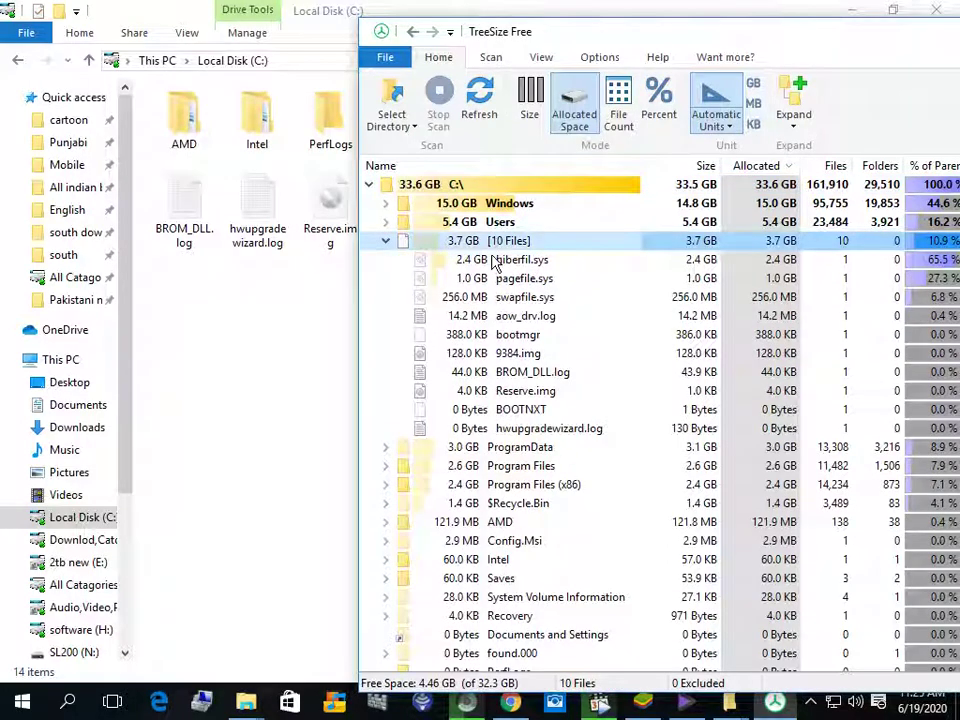
{"action": "left_click", "coordinate": [492, 261]}
{"action": "left_click", "coordinate": [497, 280]}
{"action": "left_click", "coordinate": [498, 298]}
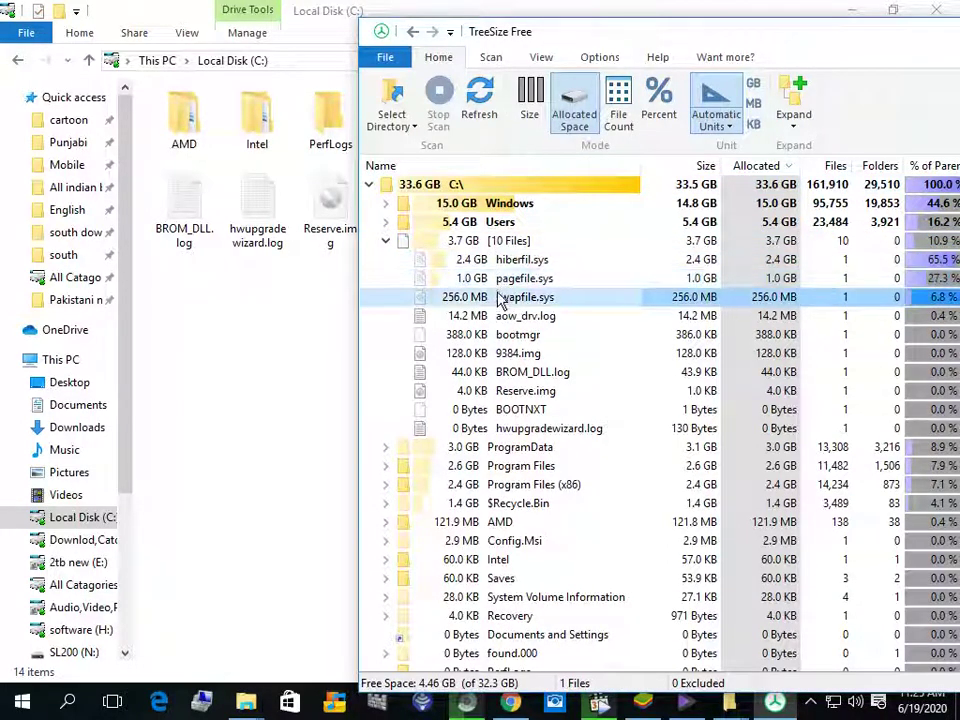
{"action": "left_click", "coordinate": [498, 316]}
{"action": "left_click", "coordinate": [498, 336]}
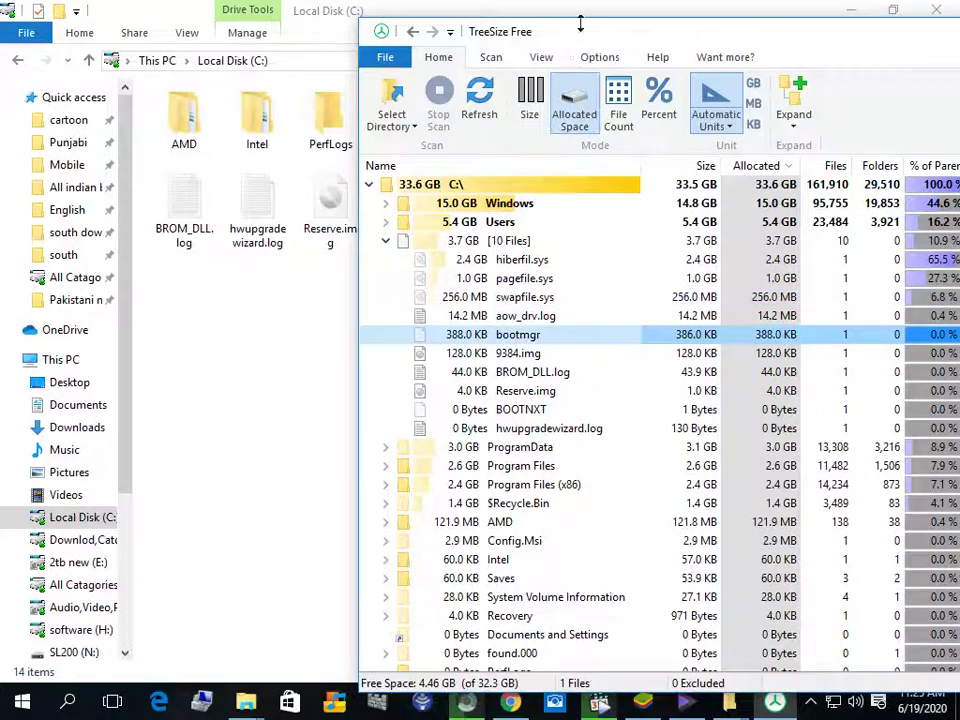
Move TreeSize Free below the File Explorer items and check hiberfil.sys and pagefile.sys against the C: contents.
{"action": "left_click_drag", "start_coordinate": [585, 38], "coordinate": [505, 284]}
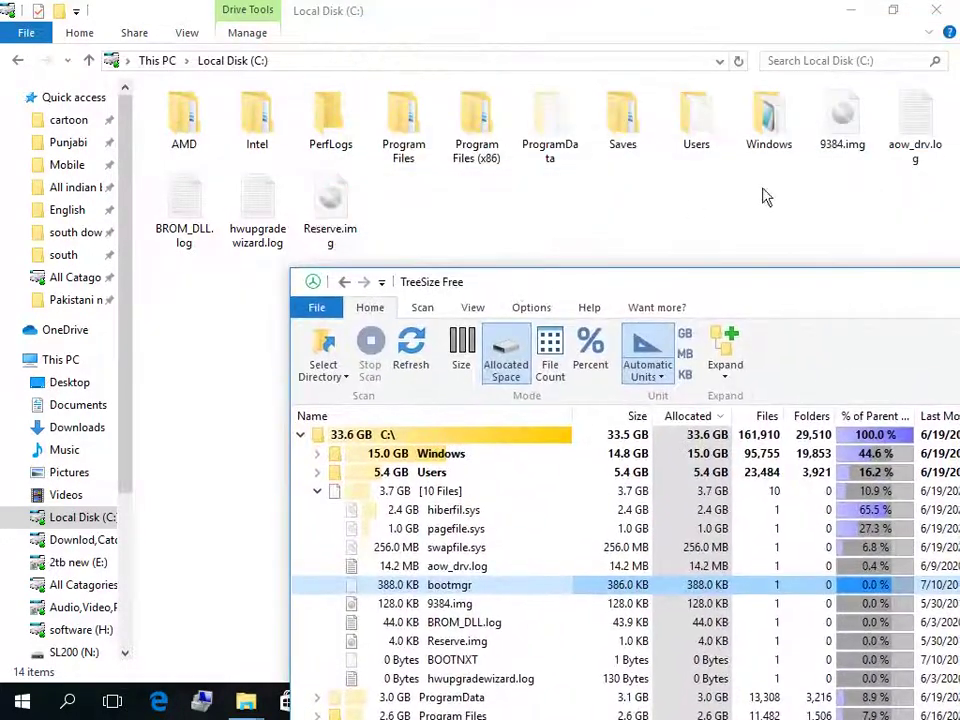
{"action": "left_click", "coordinate": [446, 512]}
{"action": "left_click", "coordinate": [443, 529]}
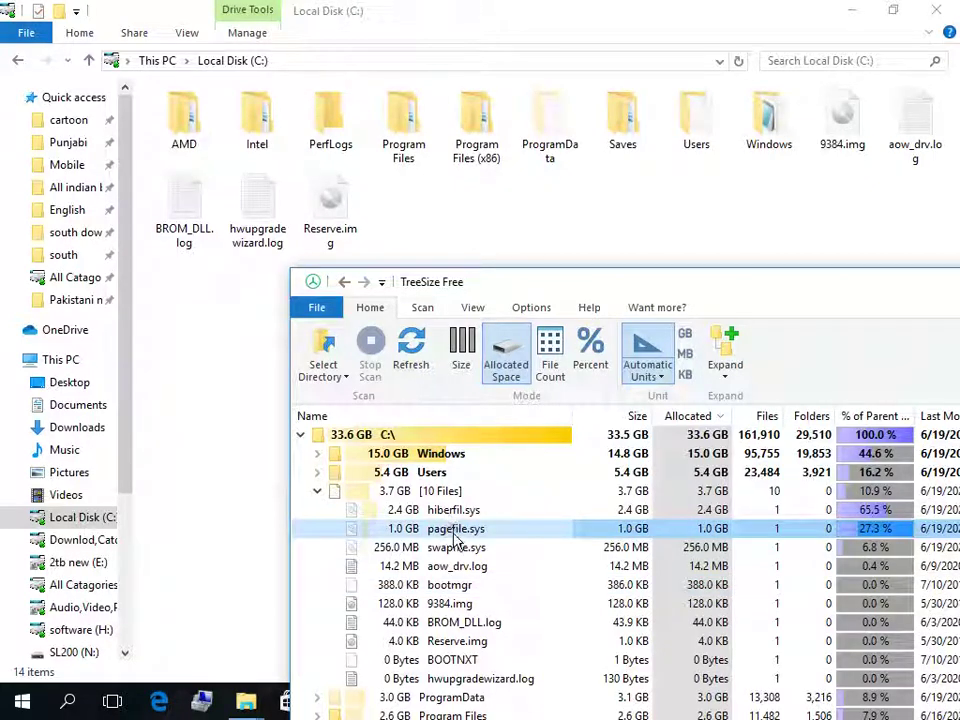
{"action": "left_click", "coordinate": [457, 556], "text": "shift"}
{"action": "left_click", "coordinate": [455, 511], "text": "ctrl"}
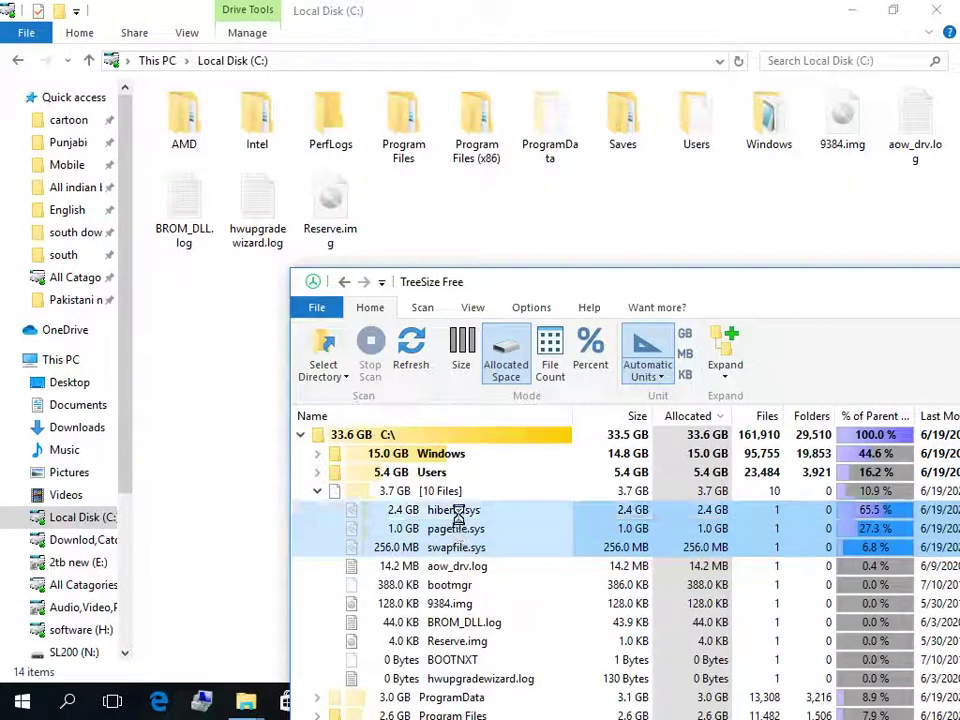
{"action": "right_click", "coordinate": [461, 514]}
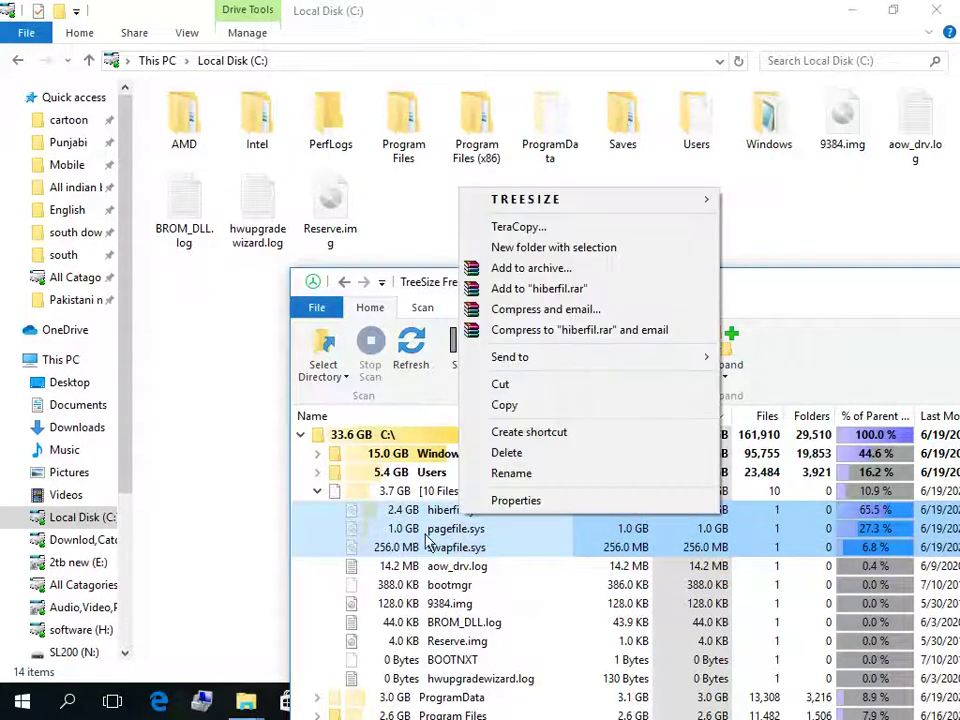
{"action": "left_click", "coordinate": [372, 452]}
Select all scanned C: items from Windows down to PerfLogs in TreeSize Free and open their combined Properties.
{"action": "left_click", "coordinate": [384, 461]}
{"action": "left_click_drag", "start_coordinate": [529, 288], "coordinate": [541, 41]}
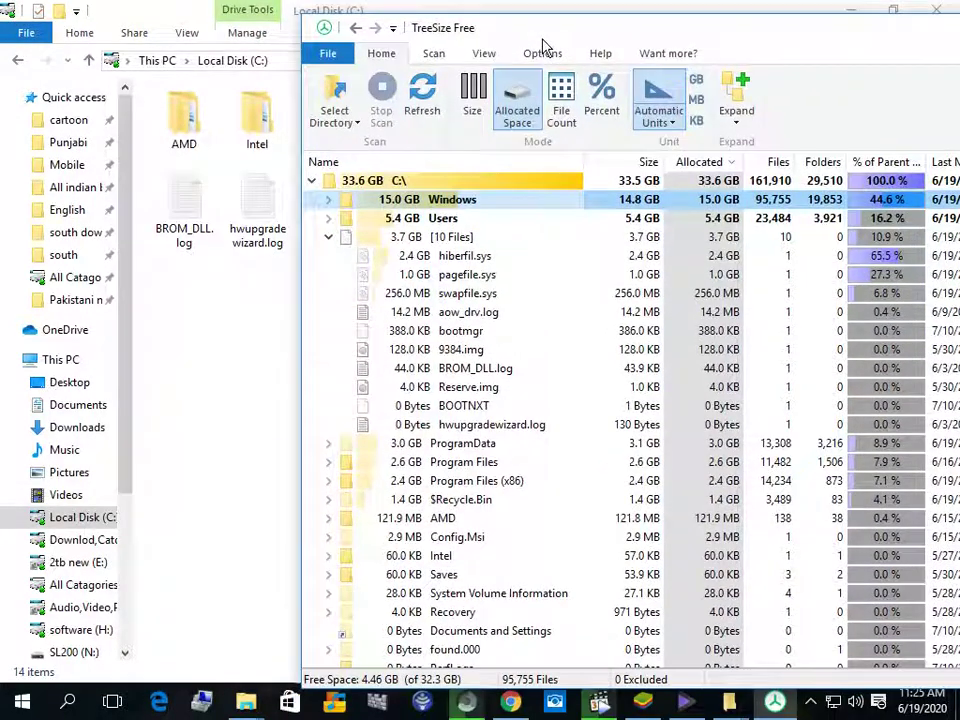
{"action": "key", "text": "shift+Down"}
{"action": "key", "text": "shift+Down"}
{"action": "key", "text": "shift+Down"}
{"action": "key", "text": "shift+Down"}
{"action": "key", "text": "shift+Down"}
{"action": "key", "text": "shift+Down"}
{"action": "key", "text": "shift+Down"}
{"action": "key", "text": "shift+Down"}
{"action": "key", "text": "shift+Down"}
{"action": "key", "text": "shift+Down"}
{"action": "key", "text": "shift+Down"}
{"action": "key", "text": "shift+Down"}
{"action": "key", "text": "shift+Down"}
{"action": "key", "text": "shift+Down"}
{"action": "key", "text": "shift+Down"}
{"action": "key", "text": "shift+Down"}
{"action": "key", "text": "shift+Down"}
{"action": "key", "text": "shift+Down"}
{"action": "key", "text": "shift+Down"}
{"action": "key", "text": "shift+Down"}
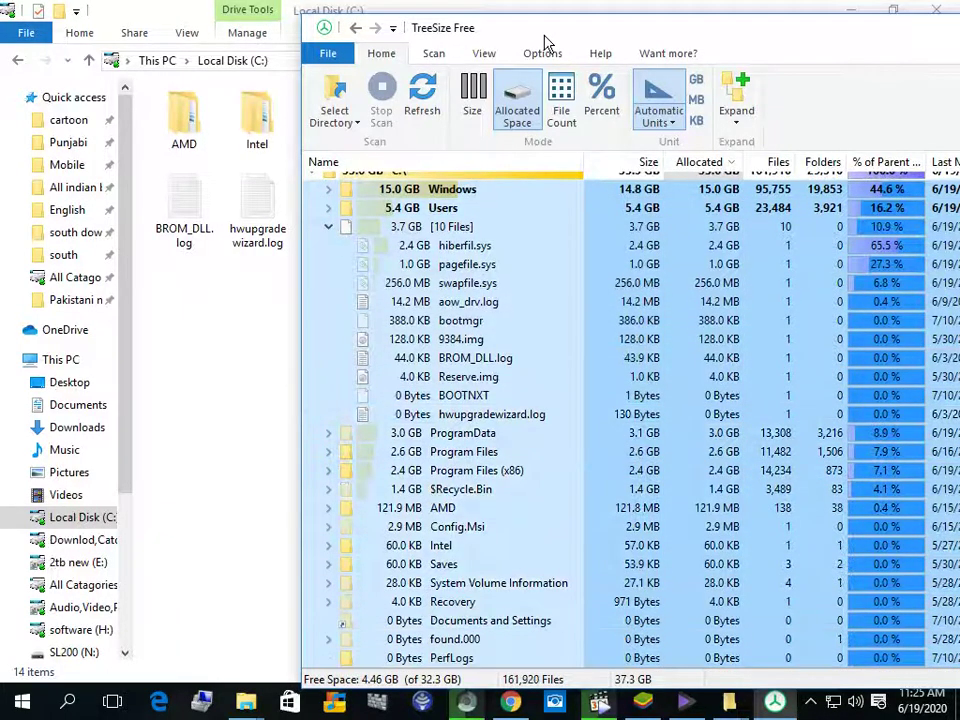
{"action": "right_click", "coordinate": [540, 349]}
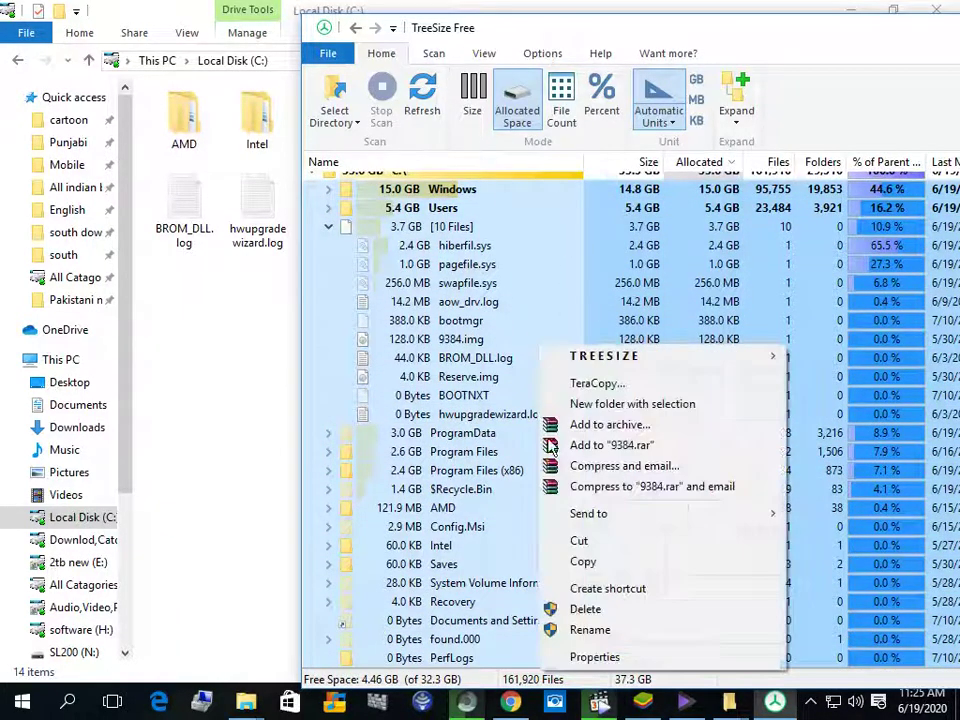
{"action": "left_click", "coordinate": [592, 660]}
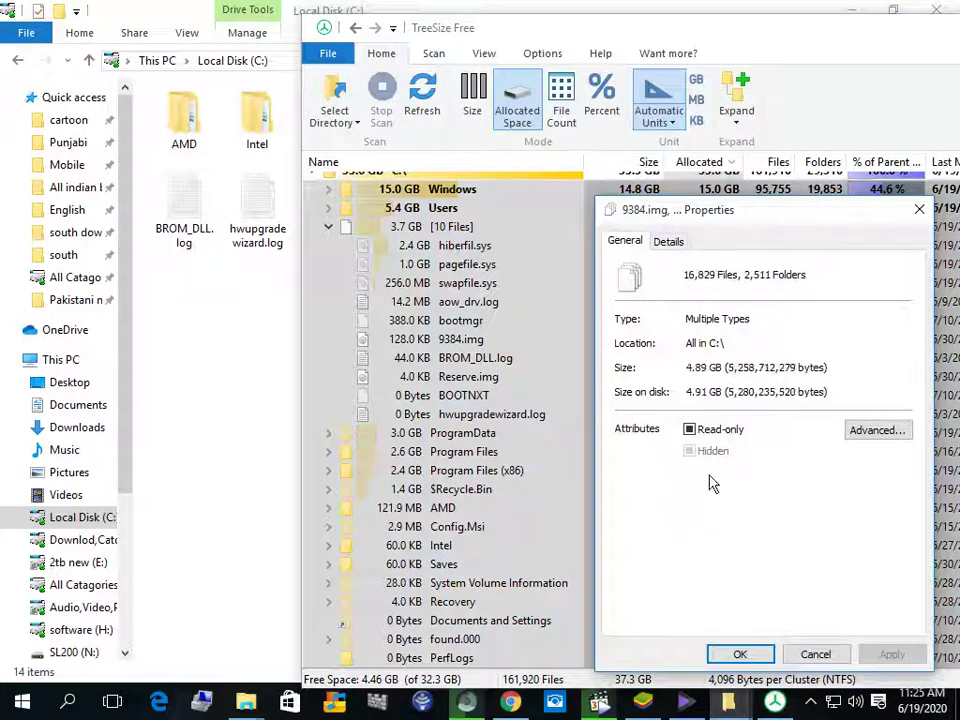
Arrange the scanned items' Properties beside the Local Disk (C:) and AMD selection Properties and compare their sizes.
{"action": "left_click_drag", "start_coordinate": [745, 220], "coordinate": [391, 120]}
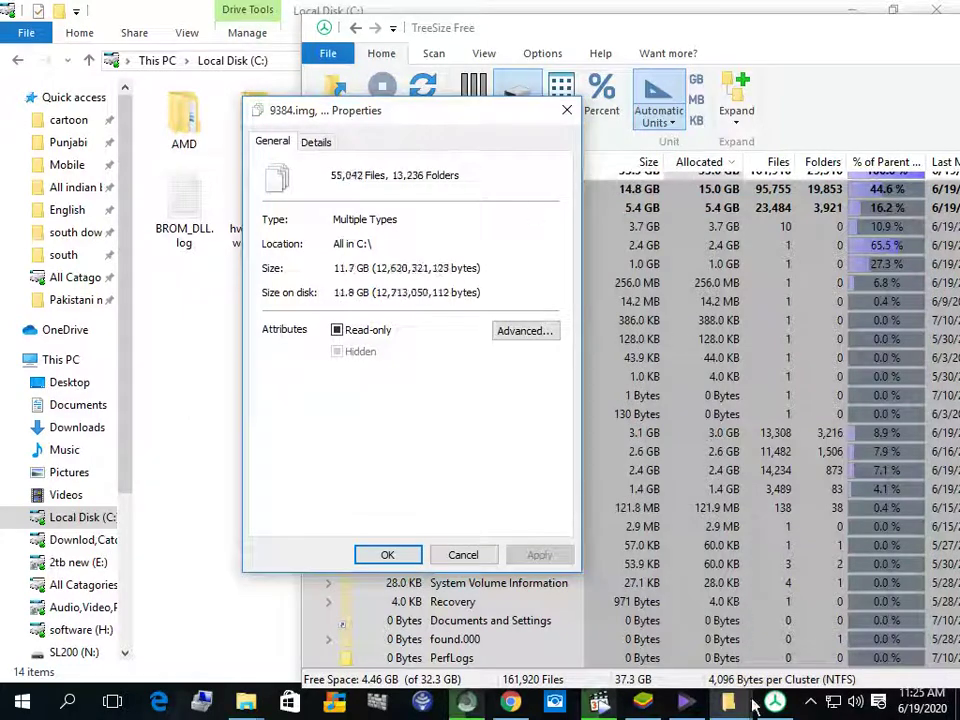
{"action": "mouse_move", "coordinate": [740, 704]}
{"action": "left_click", "coordinate": [748, 625]}
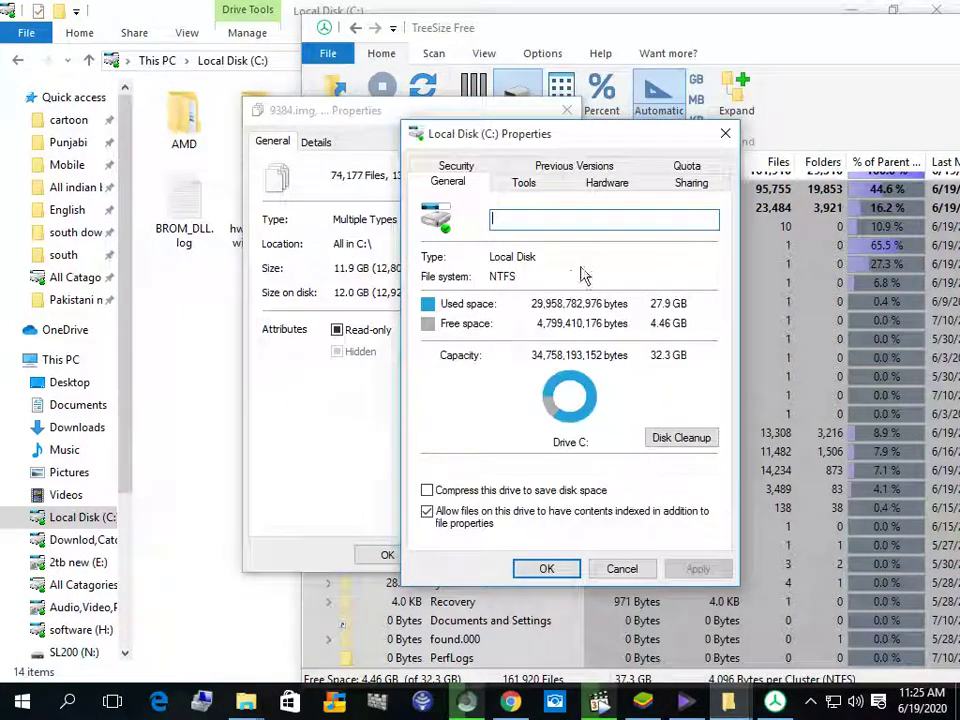
{"action": "left_click_drag", "start_coordinate": [514, 134], "coordinate": [714, 86]}
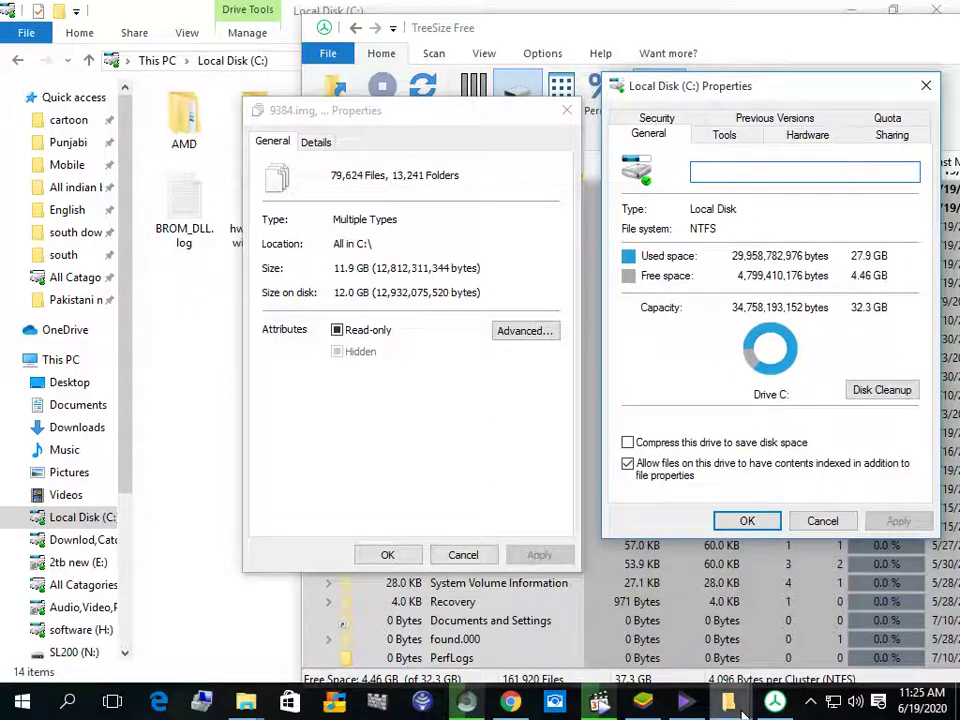
{"action": "mouse_move", "coordinate": [728, 702]}
{"action": "left_click", "coordinate": [628, 605]}
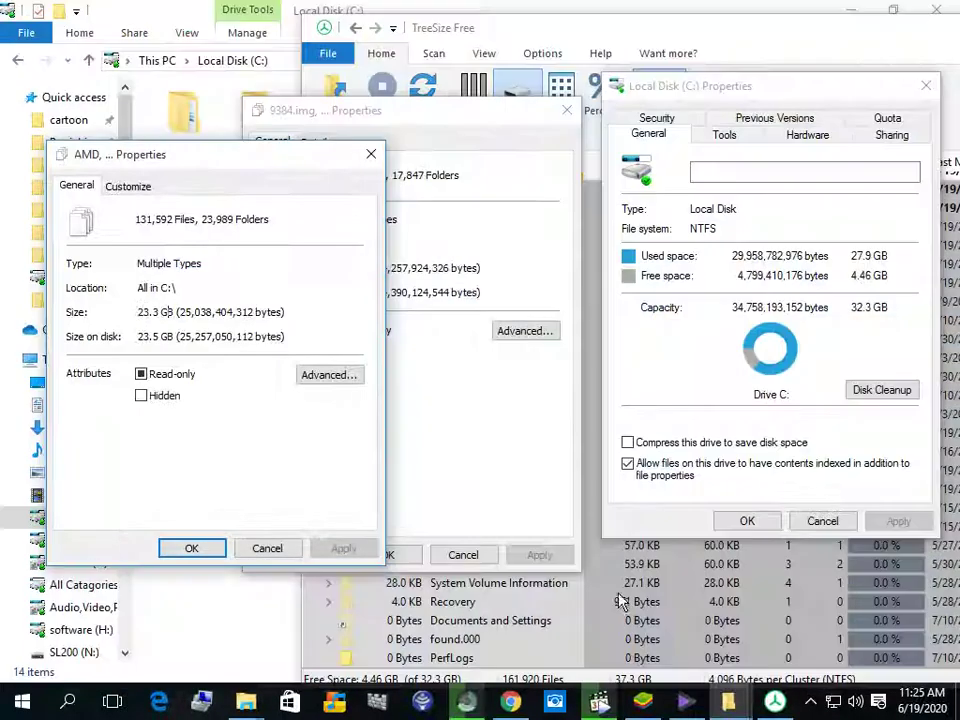
{"action": "left_click_drag", "start_coordinate": [193, 172], "coordinate": [581, 392]}
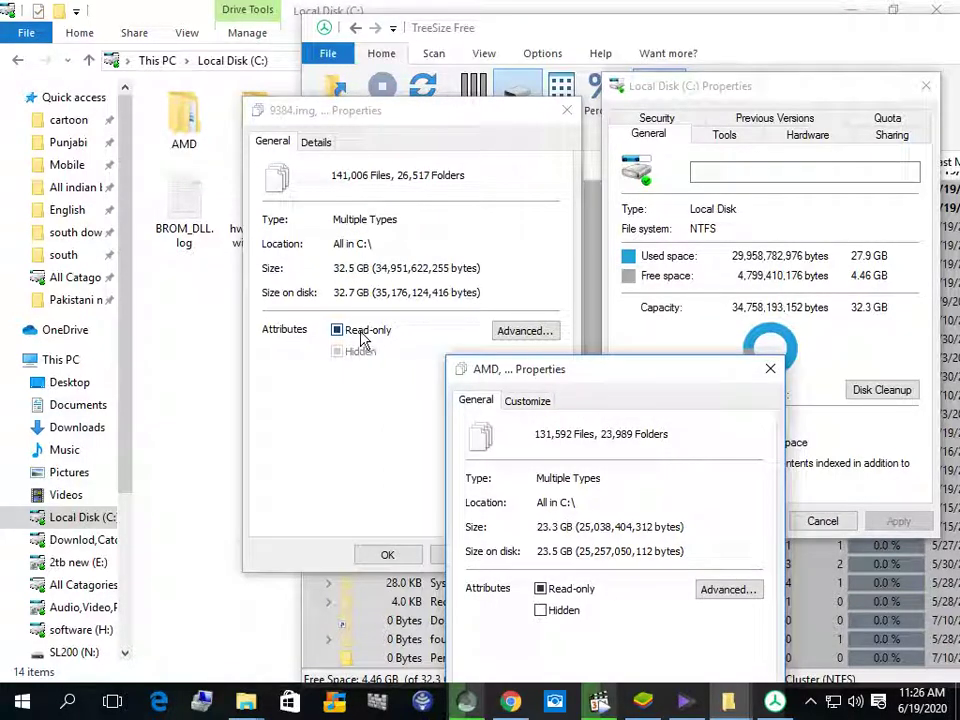
{"action": "left_click_drag", "start_coordinate": [374, 116], "coordinate": [250, 86]}
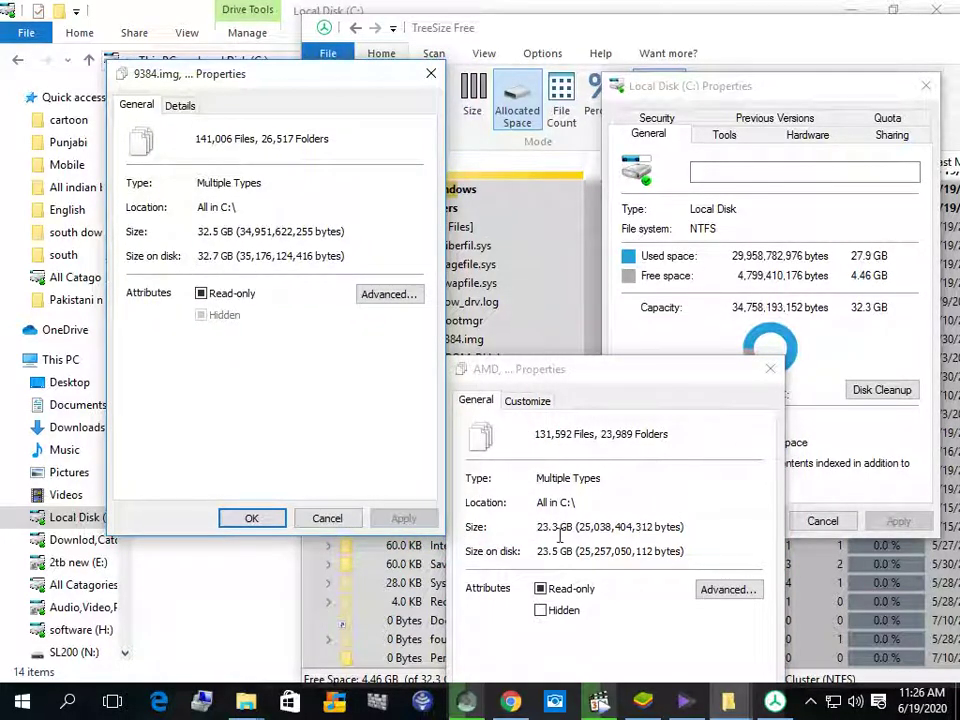
Close the three Properties windows and TreeSize Free.
{"action": "left_click", "coordinate": [770, 369]}
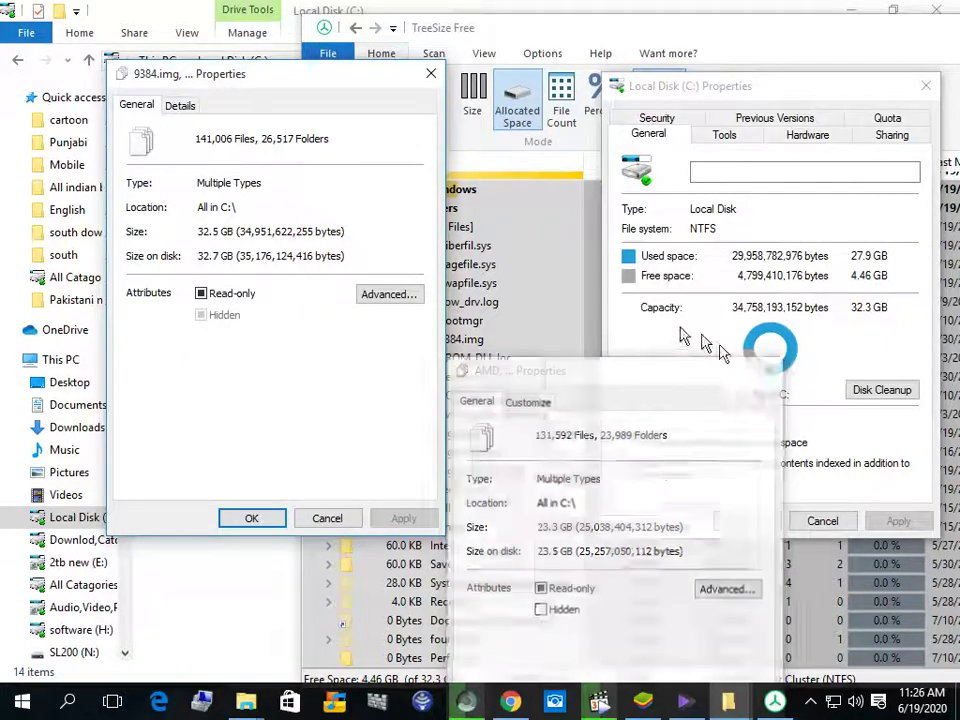
{"action": "left_click", "coordinate": [432, 76]}
{"action": "left_click", "coordinate": [926, 86]}
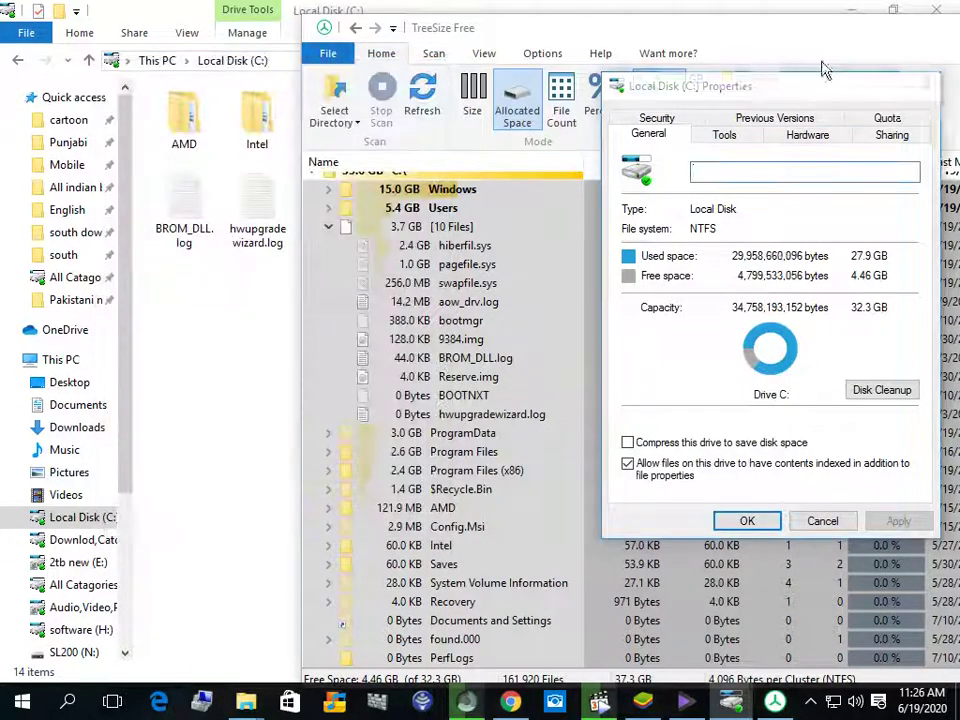
{"action": "left_click_drag", "start_coordinate": [563, 32], "coordinate": [288, 57]}
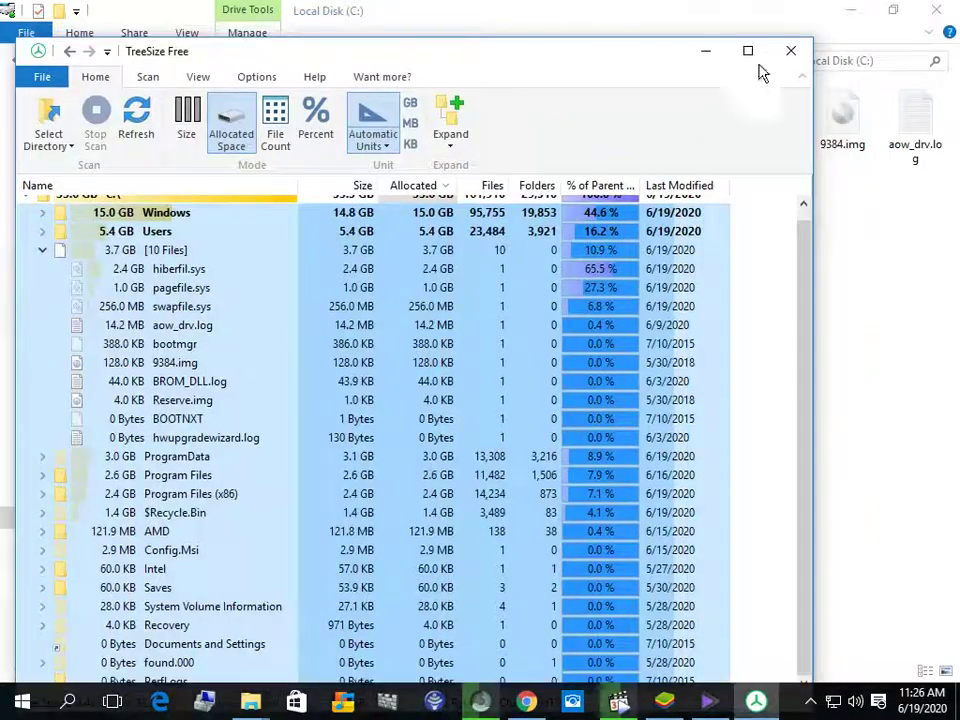
{"action": "left_click", "coordinate": [804, 58]}
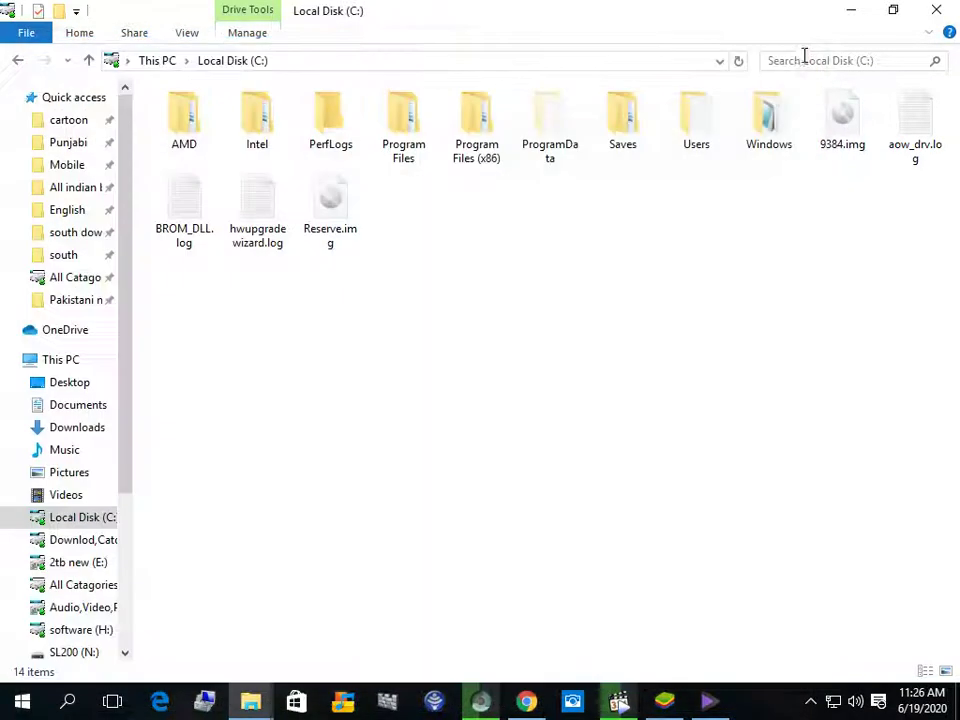
Refresh the drive overview in This PC and close File Explorer.
{"action": "left_click", "coordinate": [60, 360]}
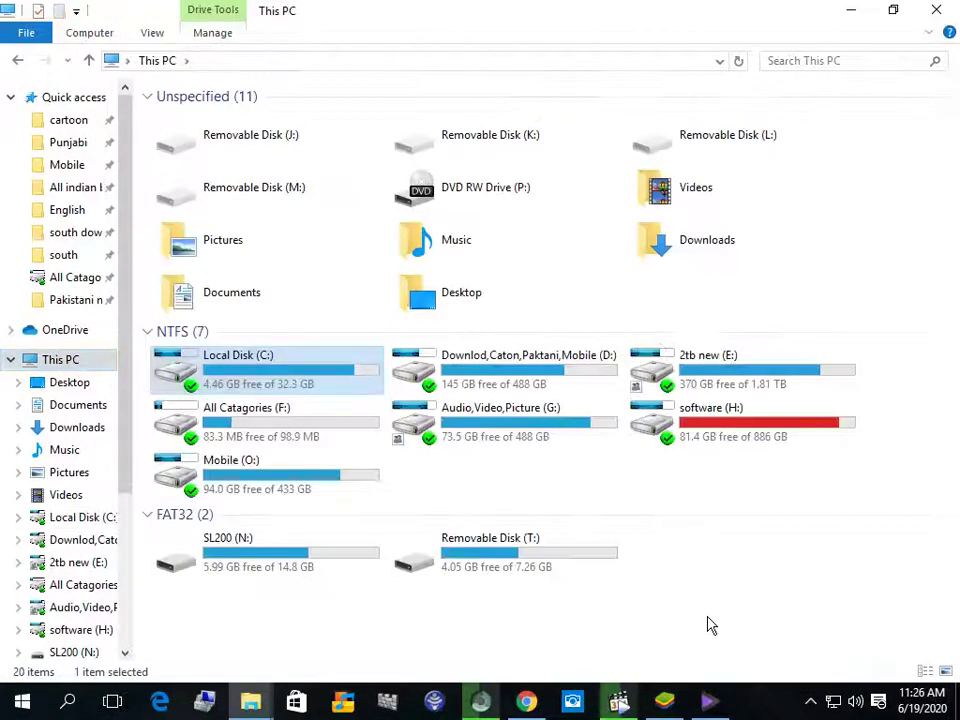
{"action": "right_click", "coordinate": [708, 618]}
{"action": "left_click", "coordinate": [757, 482]}
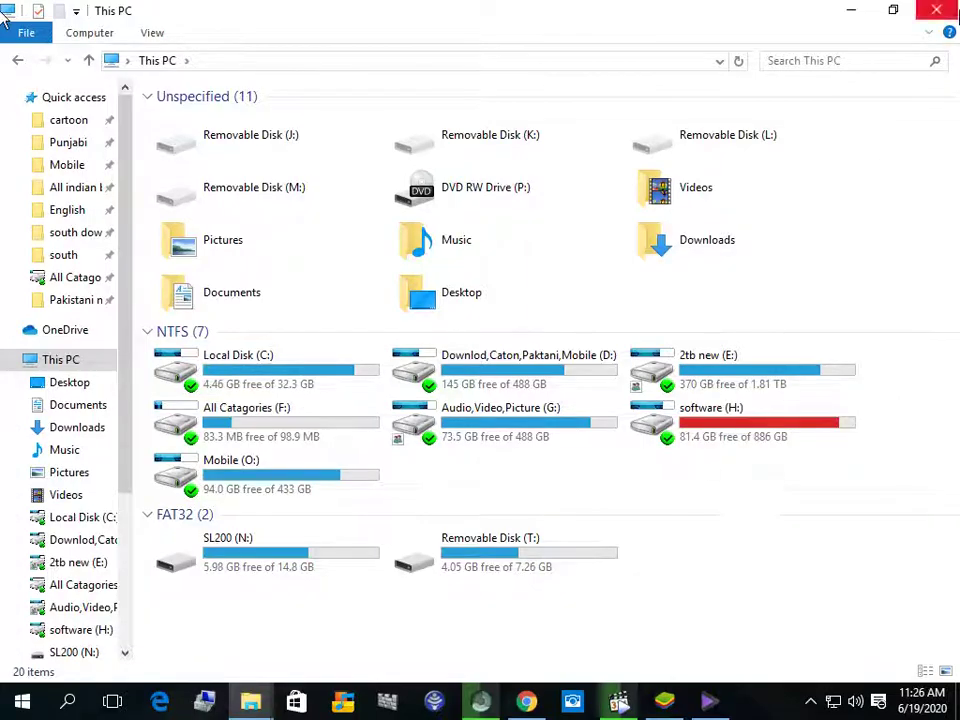
{"action": "left_click", "coordinate": [936, 10]}
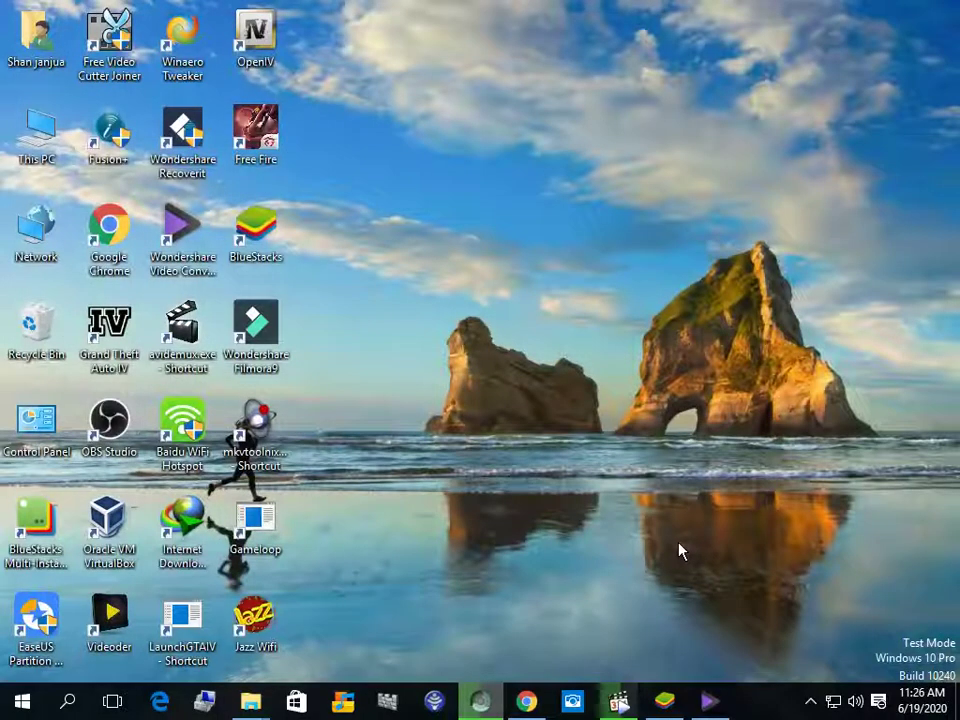